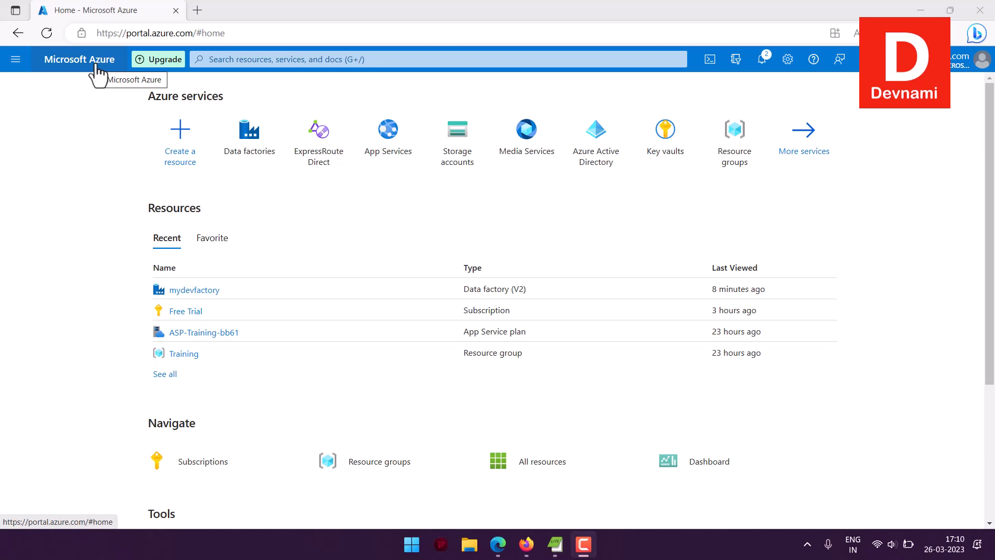
Step: Open the list of data factories from the Databases category of all Azure services
click(16, 60)
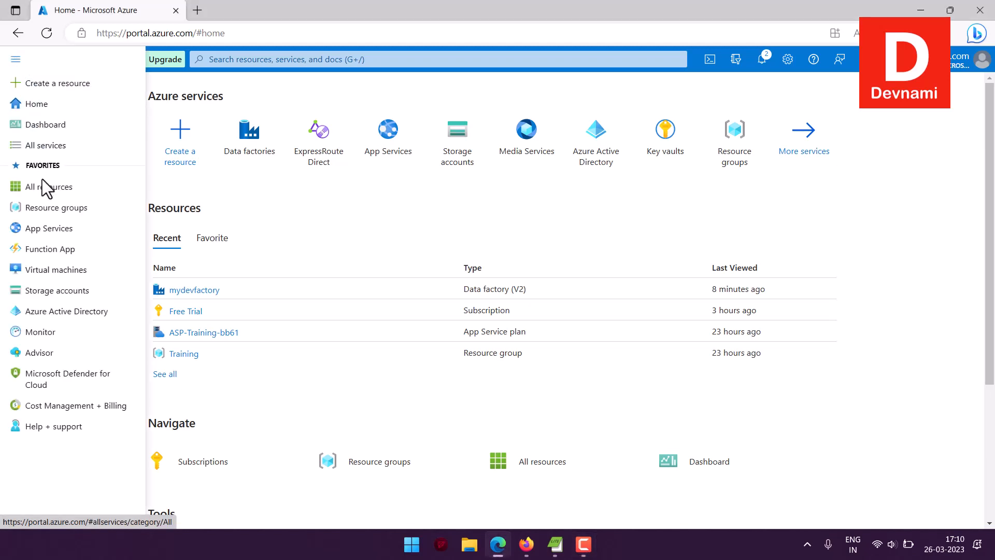
click(45, 146)
click(254, 60)
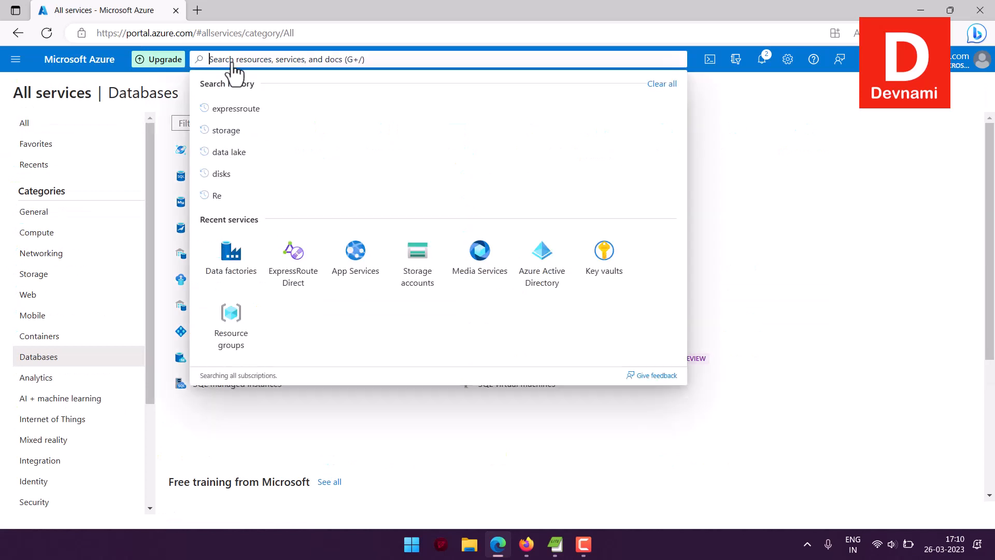
click(747, 123)
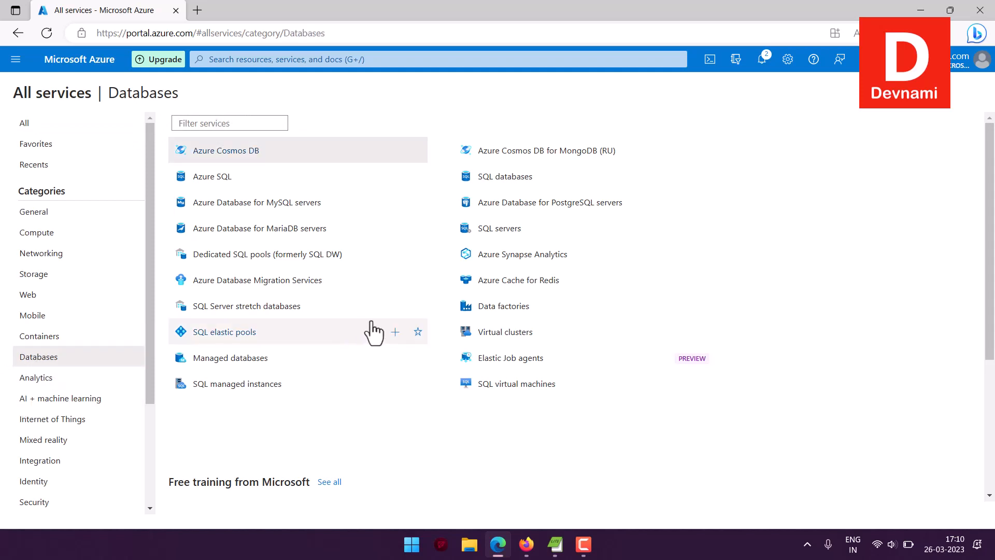
click(482, 307)
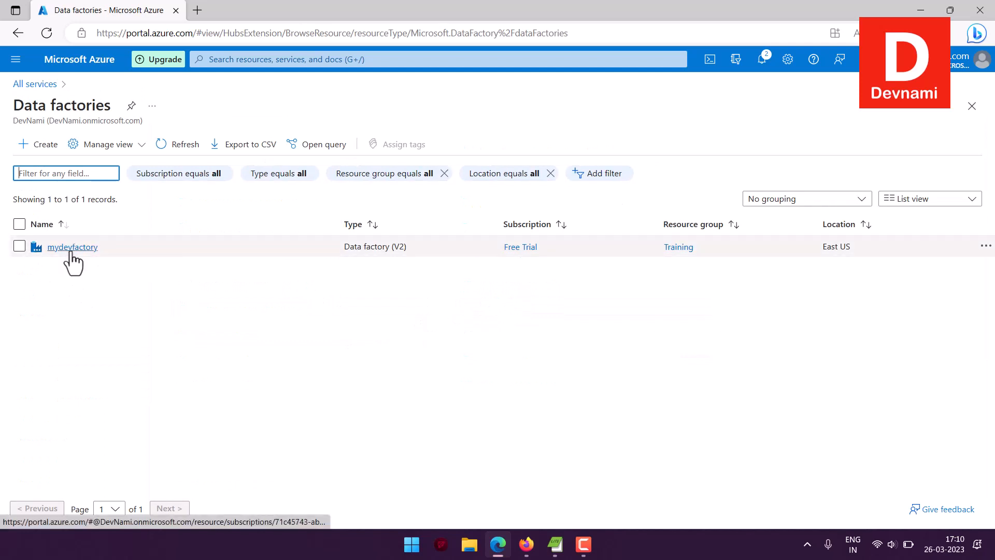
mouse_move(70, 258)
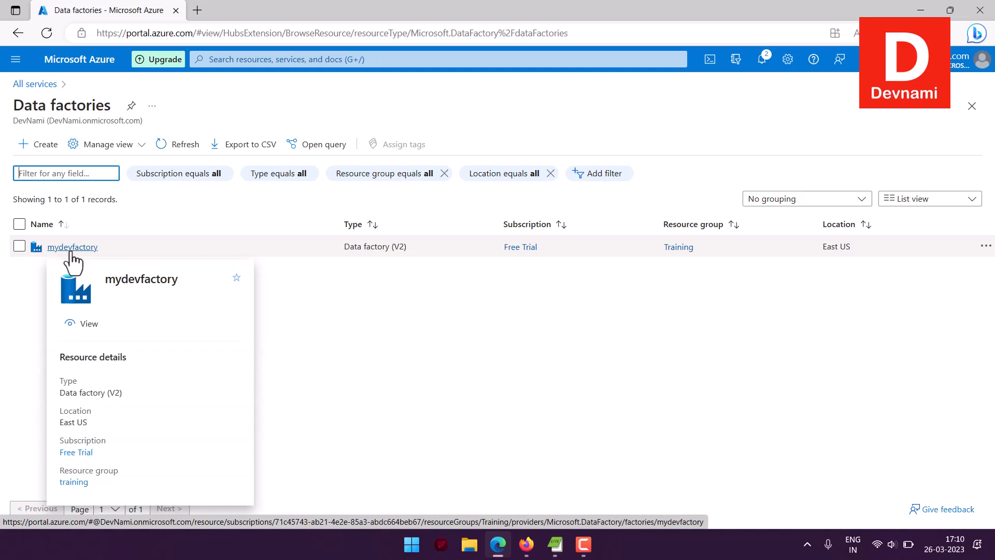
Step: Start creating a data factory named dfghjkkk in the Training resource group
click(35, 145)
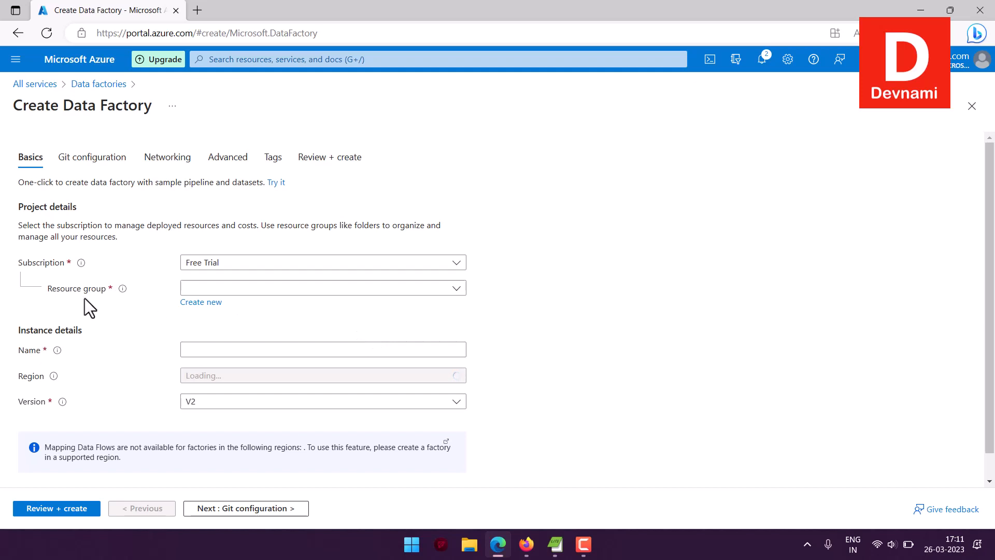
click(202, 289)
click(214, 330)
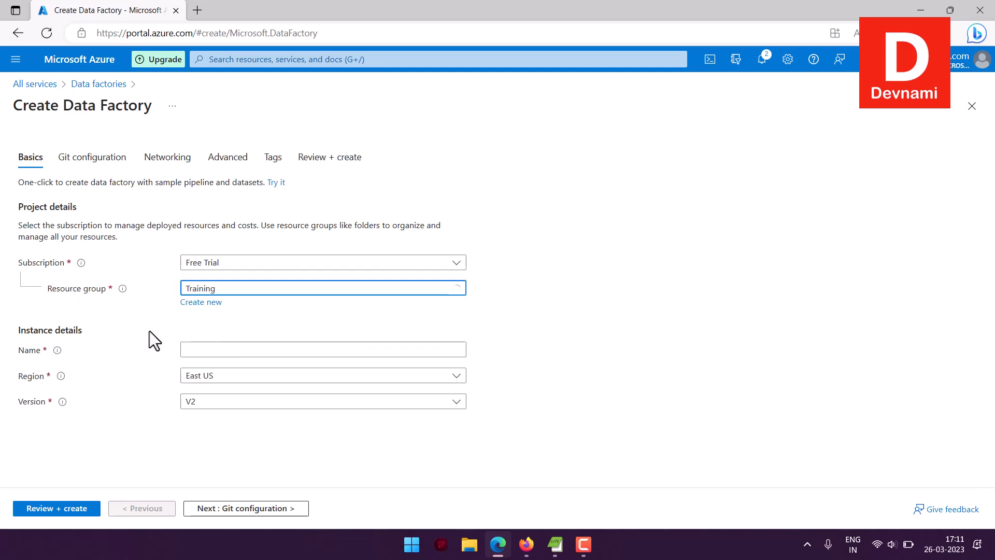
click(220, 350)
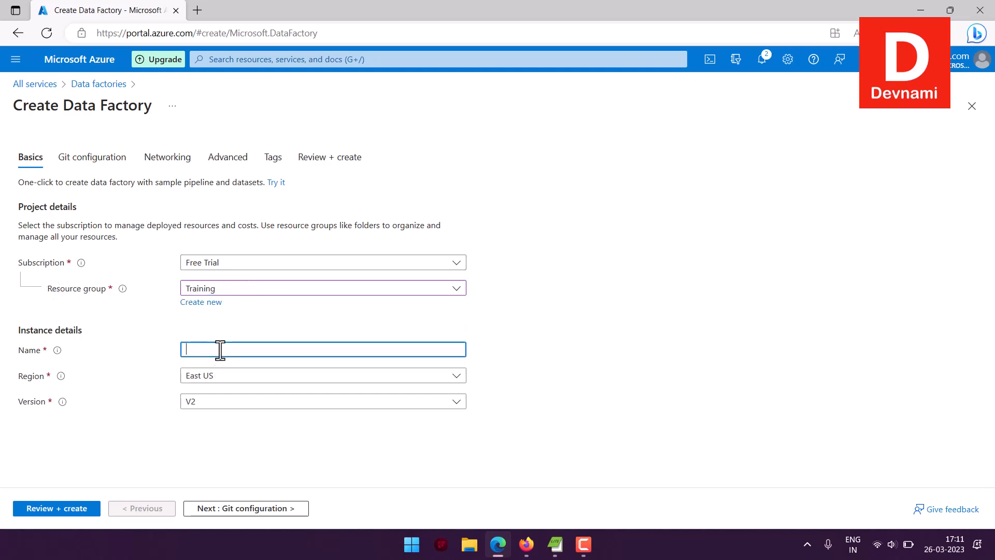
text(dfghjkkk)
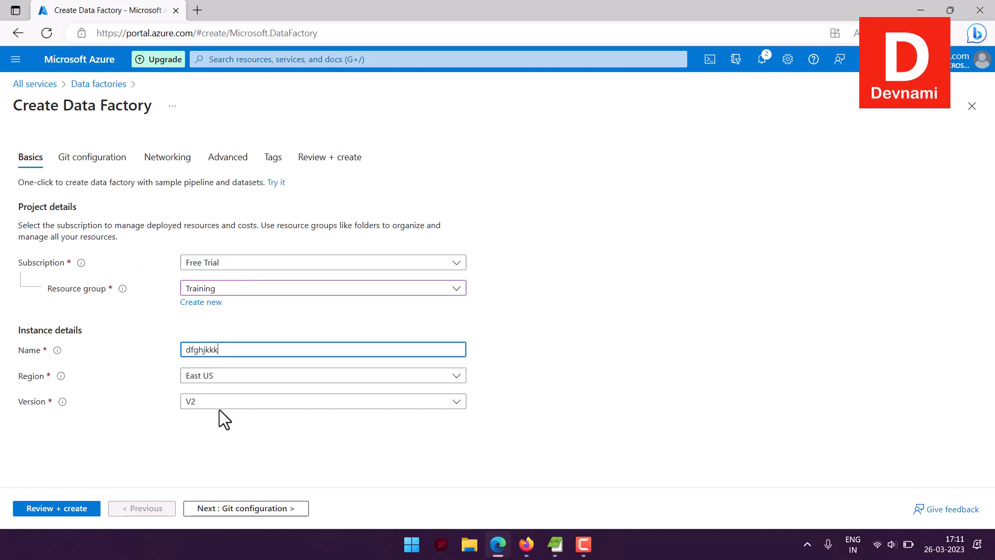
click(82, 385)
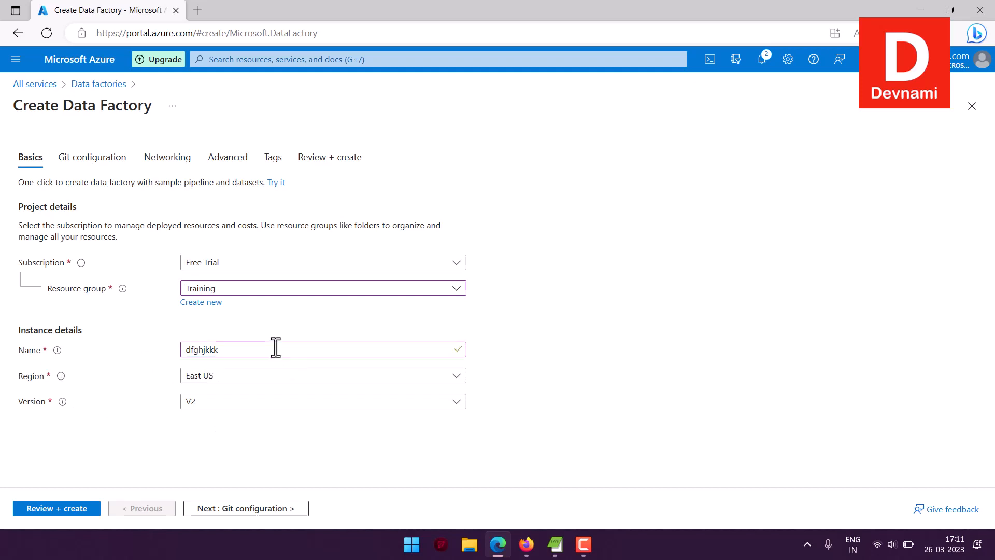
Step: Review the Git configuration, networking, encryption and tag options for the new data factory
click(247, 510)
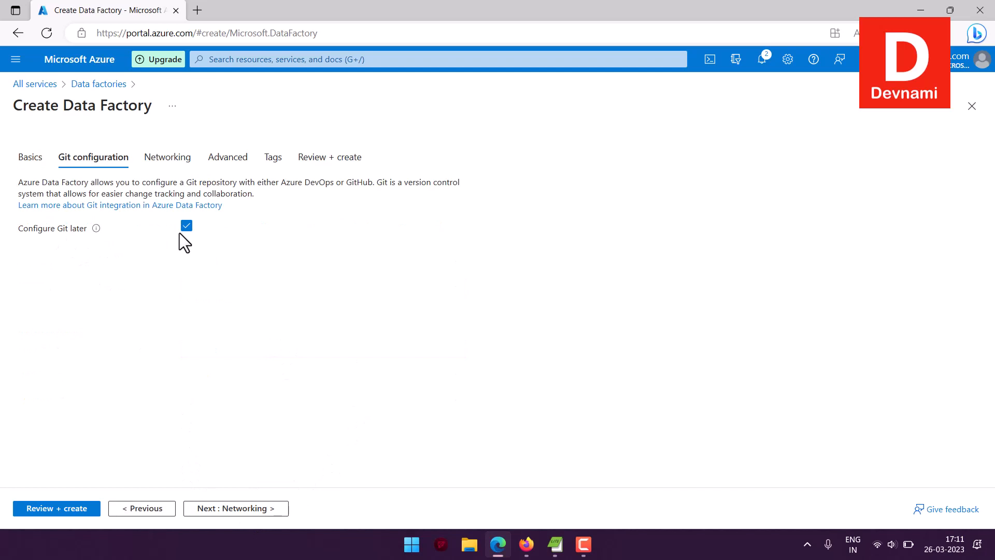
click(263, 513)
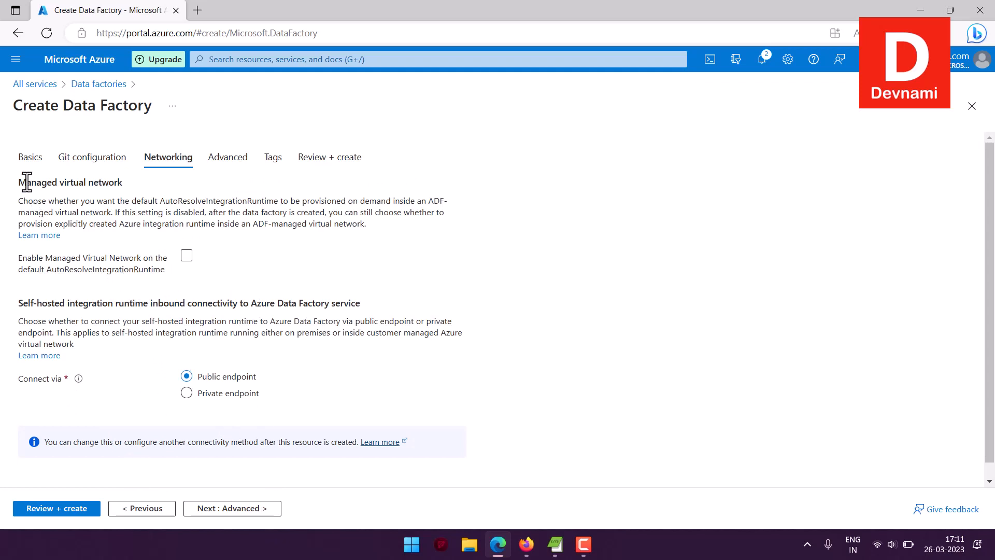
drag(21, 182, 321, 234)
click(357, 220)
click(258, 510)
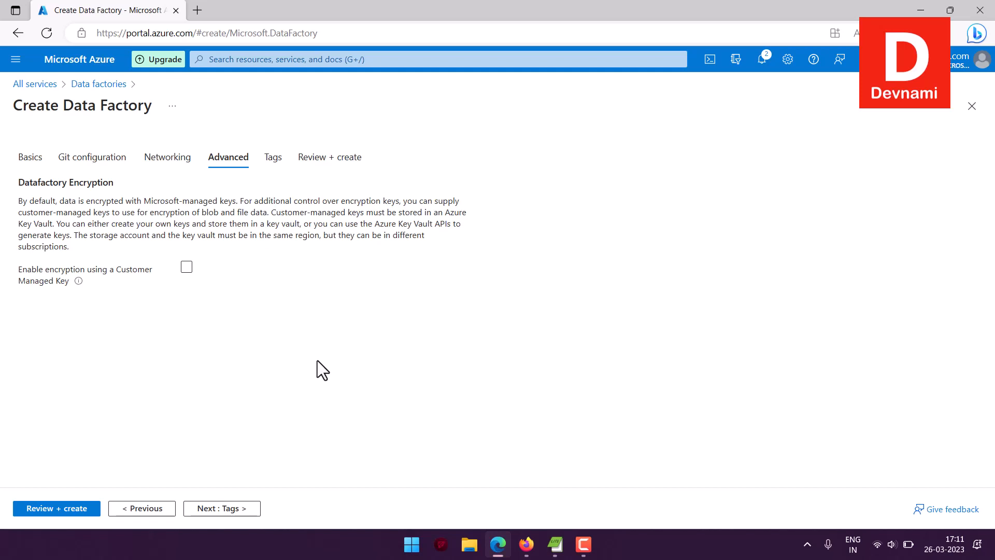
click(224, 510)
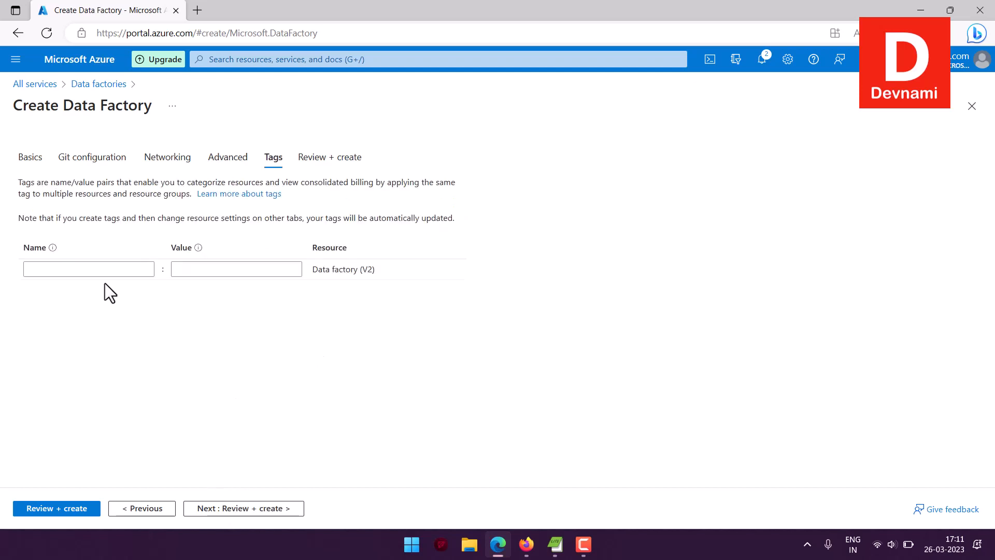
drag(16, 178, 494, 303)
click(486, 290)
click(148, 269)
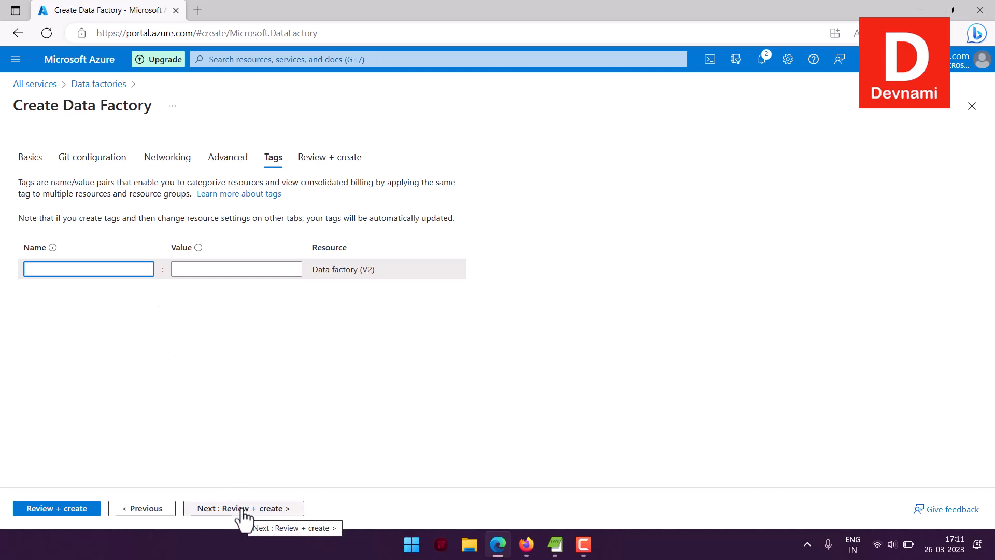
Step: Recheck the new factory's settings from Advanced back to Basics, and return to the data factories list, discarding the unsaved edits
click(230, 157)
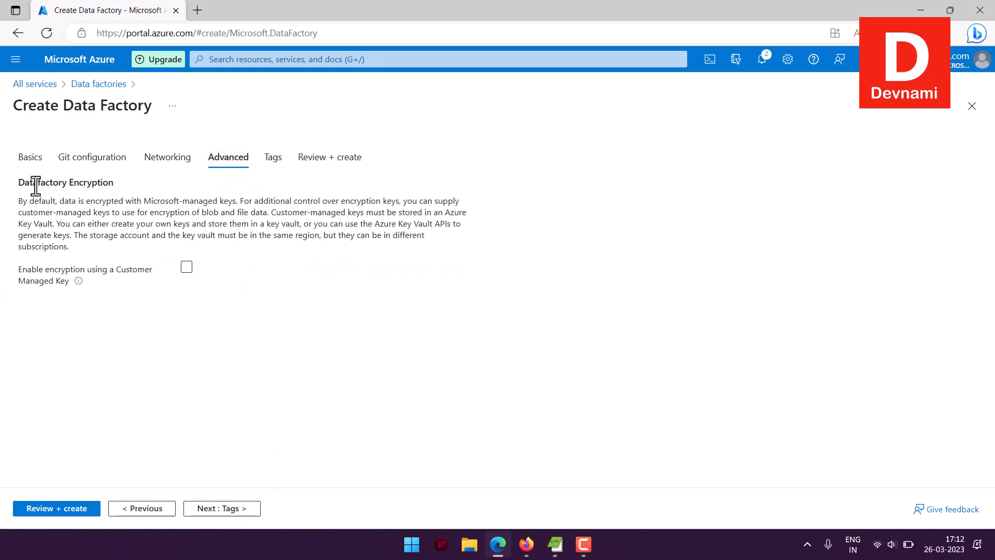
click(164, 158)
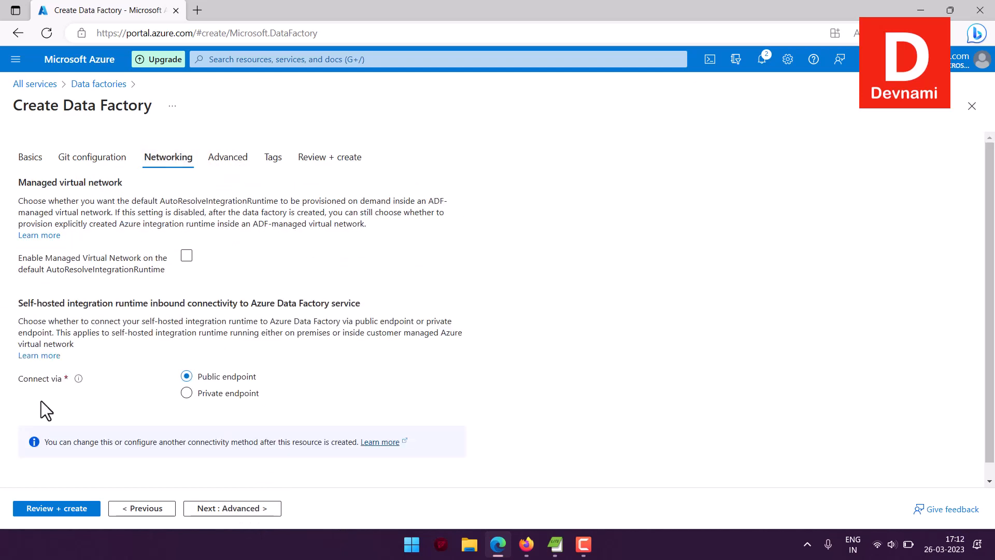
click(92, 161)
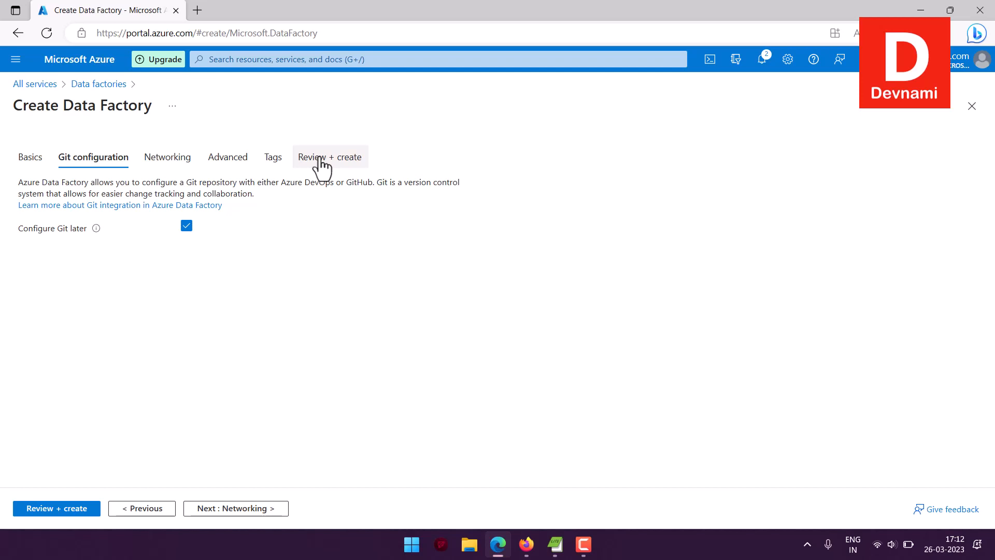
click(30, 157)
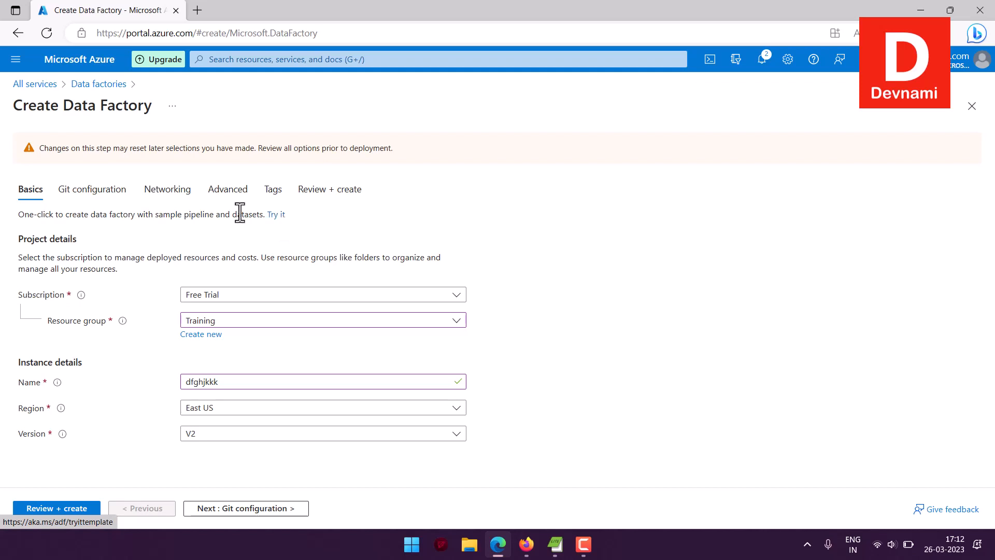
click(99, 86)
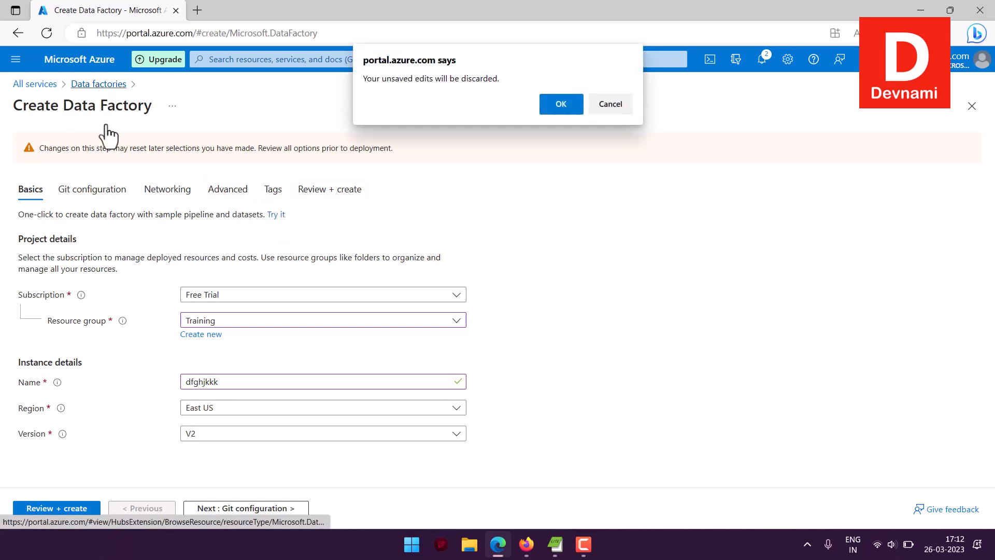
click(563, 104)
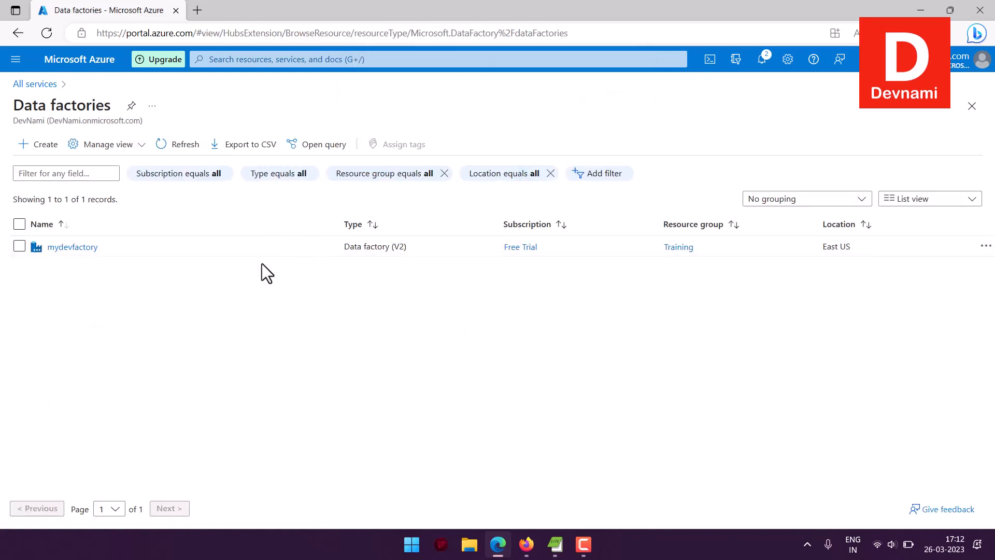
Step: Launch Data Factory Studio for mydevfactory and advance an Ingest copy task to its source settings
click(72, 247)
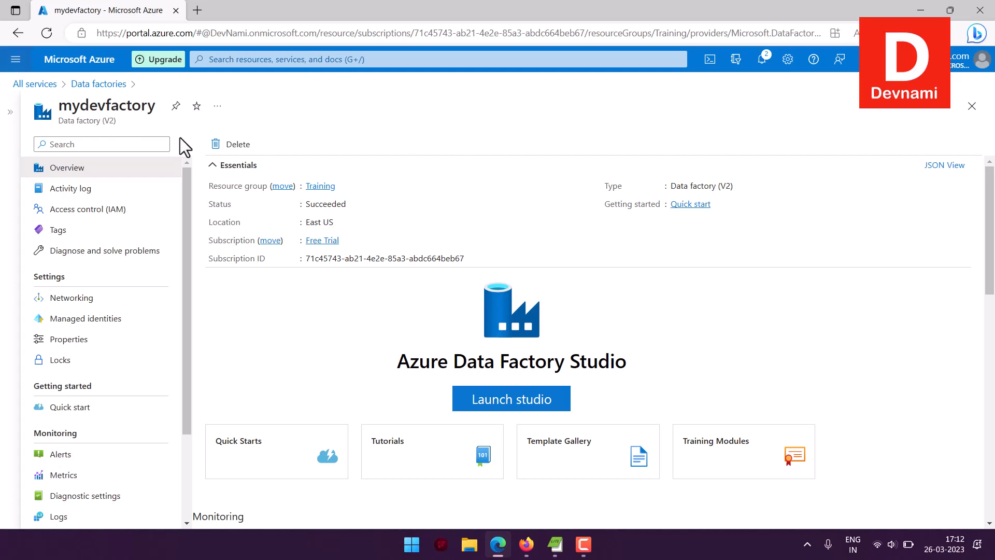
click(528, 407)
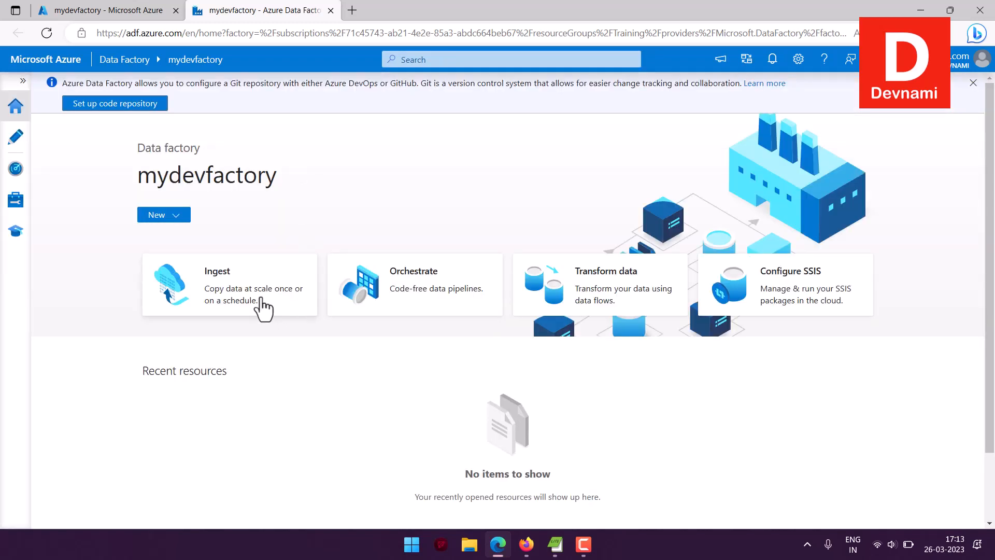
click(231, 299)
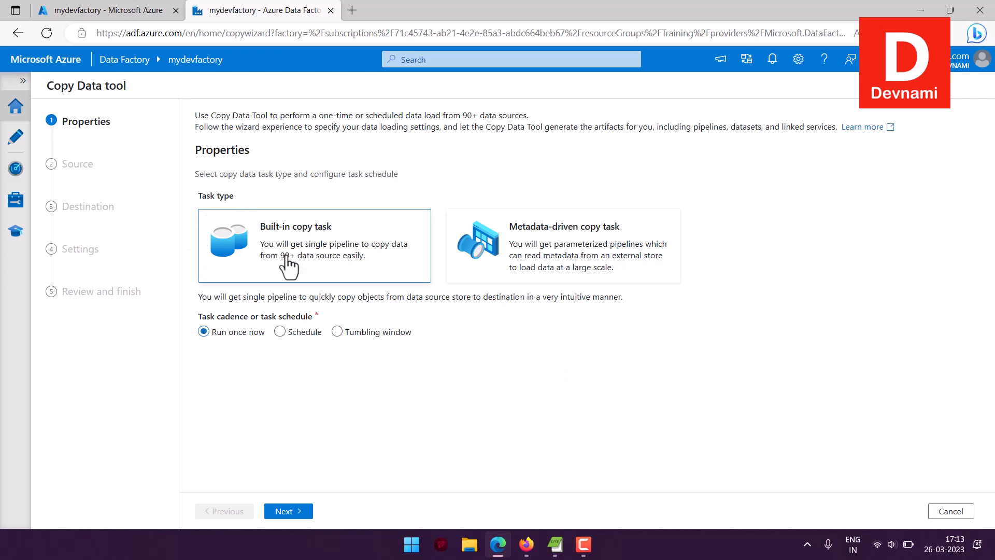
click(274, 510)
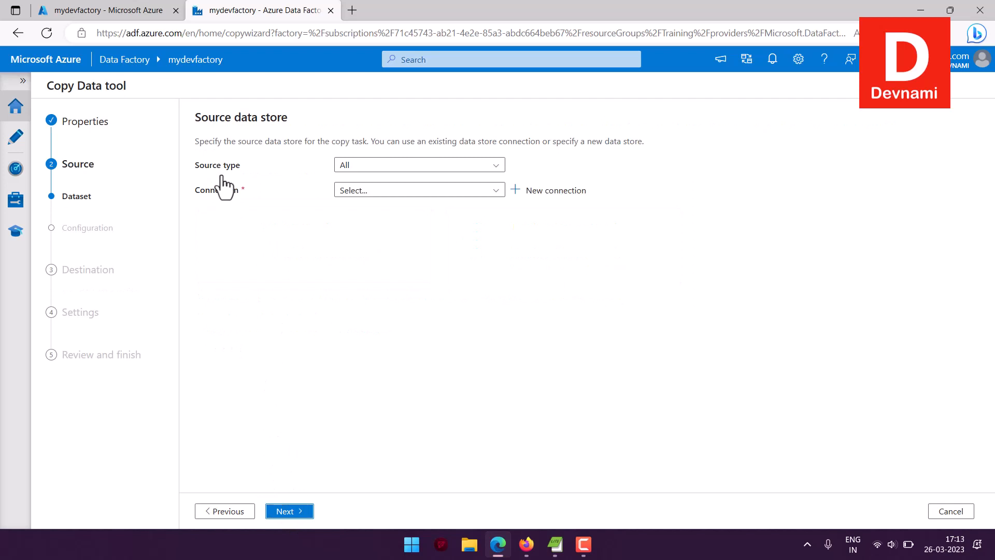
Step: Examine the source types offered for the copy task's source data store, from Azure services to databases
drag(220, 117, 282, 118)
click(353, 135)
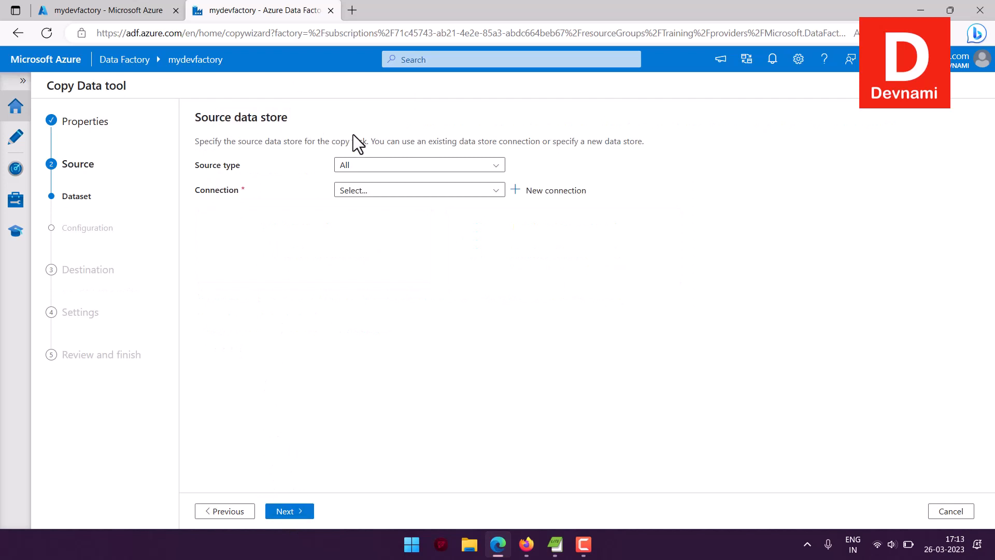
click(378, 165)
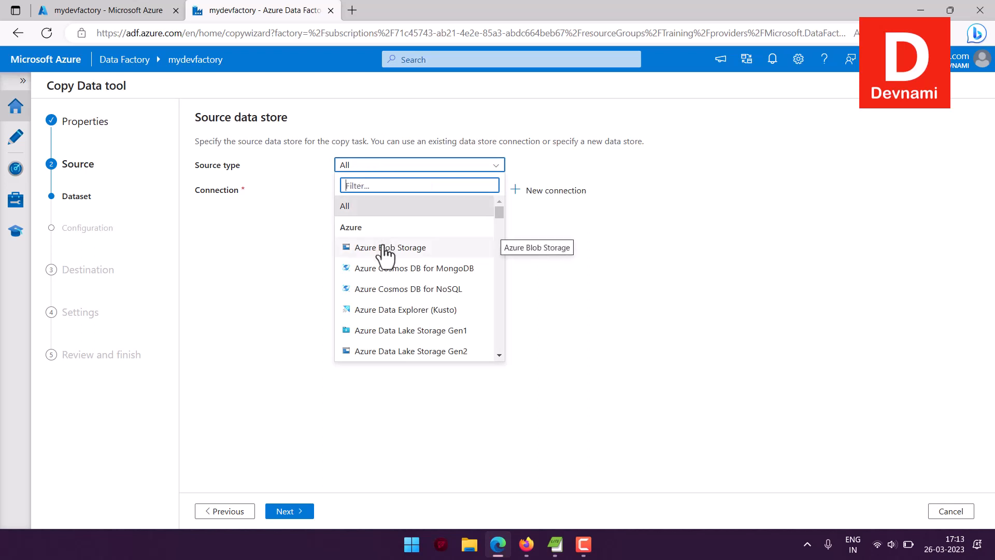
mouse_move(501, 213)
mouse_down()
mouse_move(503, 248)
mouse_move(500, 208)
mouse_up()
scroll(451, 286, down, 3)
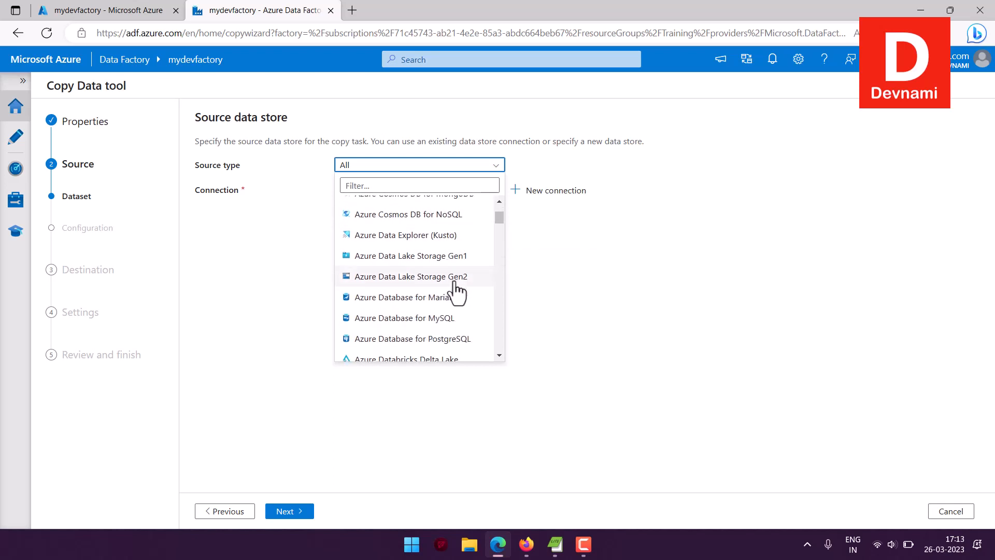
scroll(458, 290, down, 5)
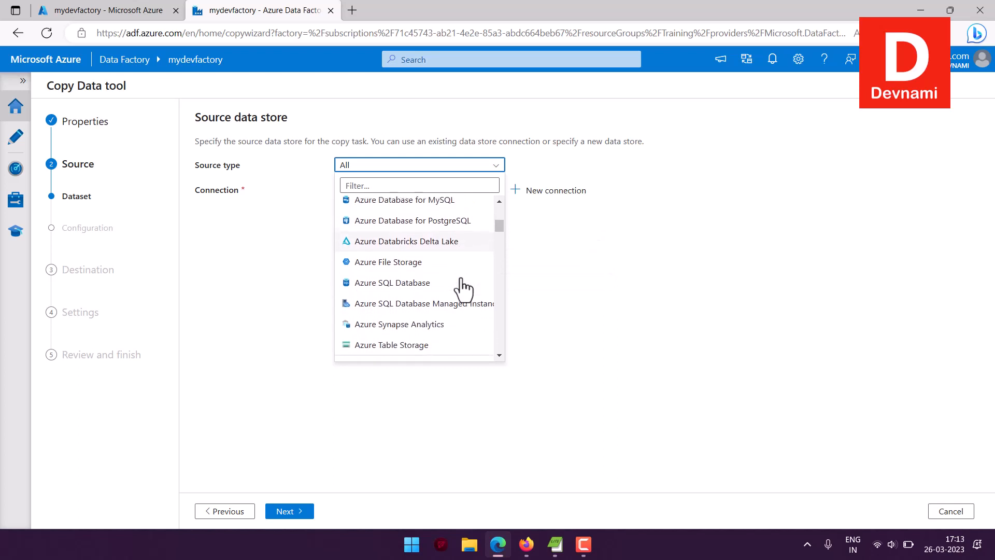
scroll(458, 286, down, 1)
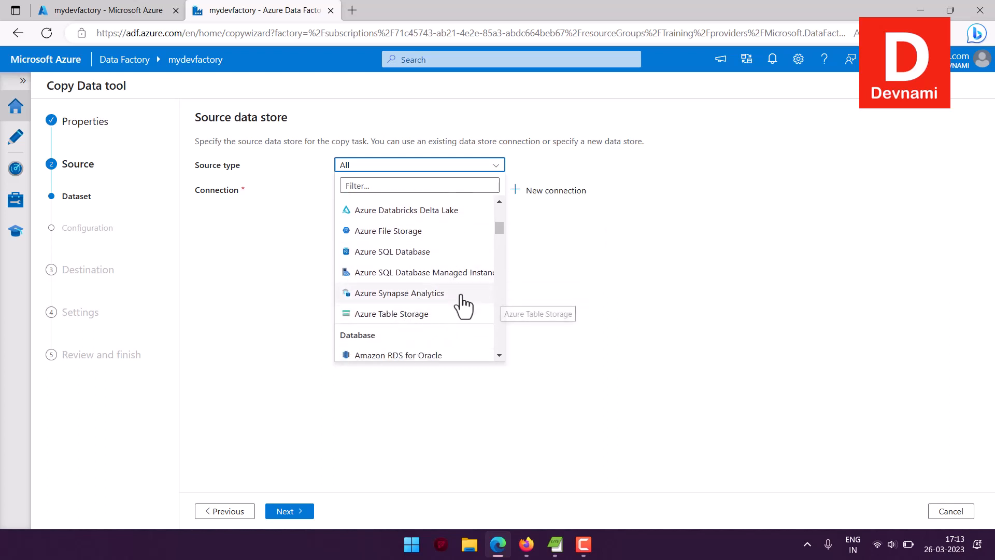
scroll(479, 297, down, 3)
scroll(479, 298, down, 2)
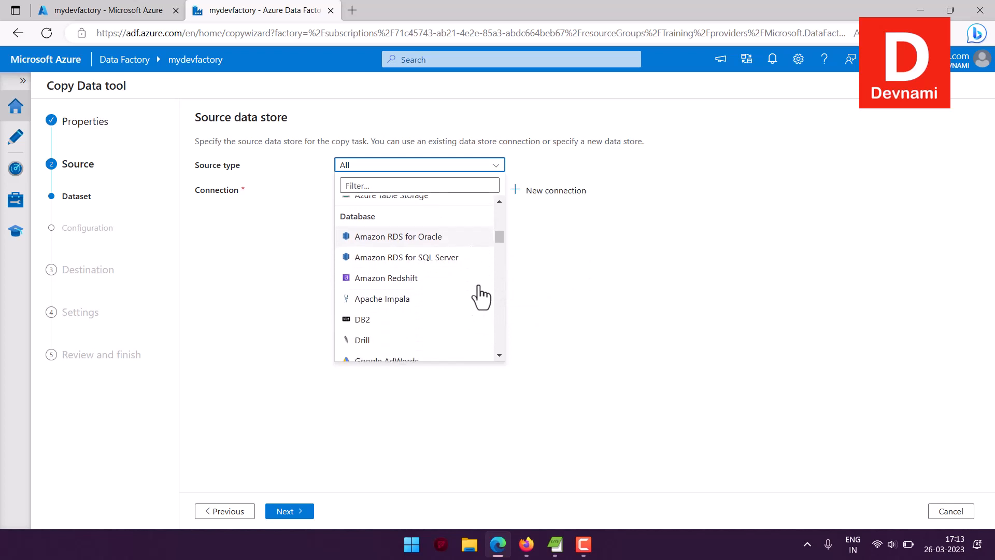
drag(499, 237, 500, 200)
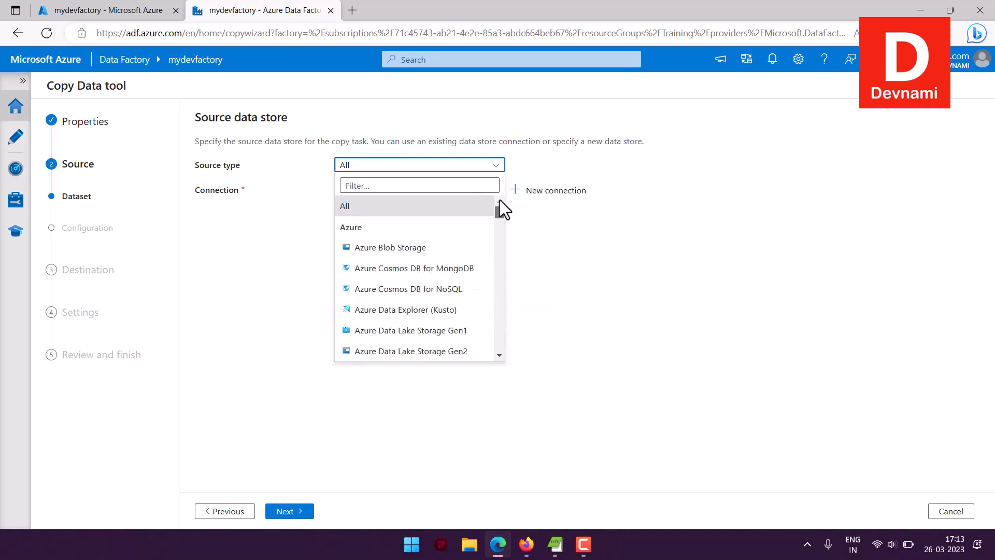
click(564, 226)
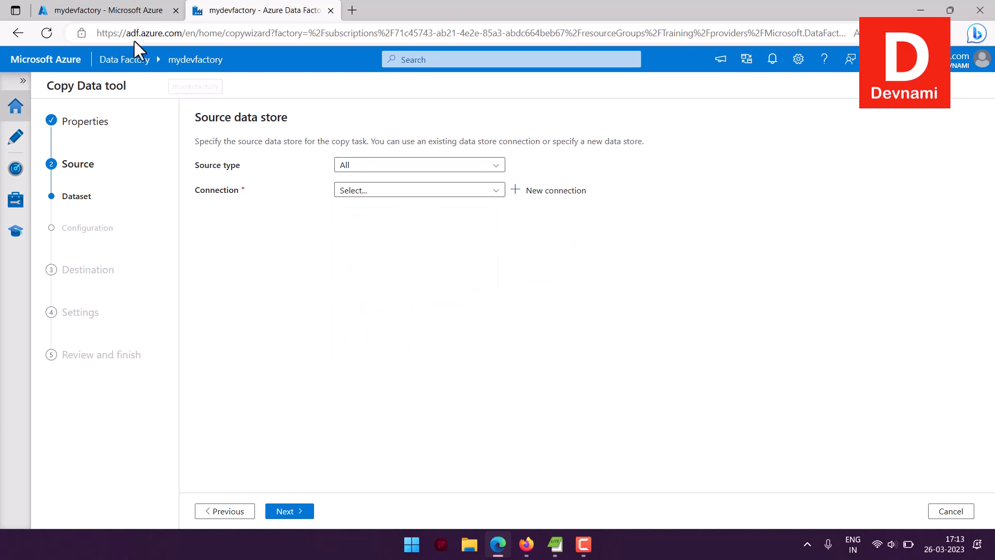
Step: Open the Azure portal home page in a new browser tab and place it before the mydevfactory tabs
click(106, 10)
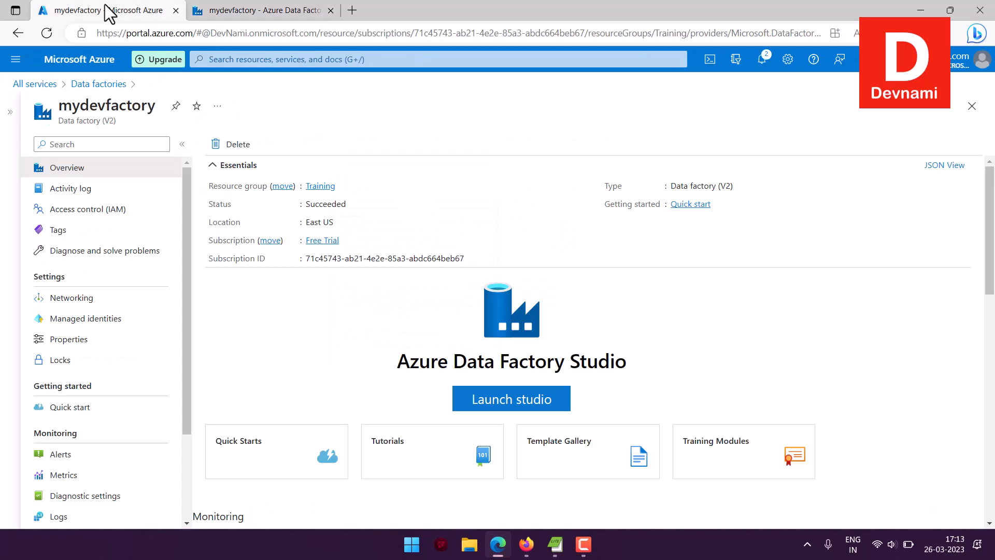
right_click(88, 65)
click(176, 68)
drag(398, 10, 100, 6)
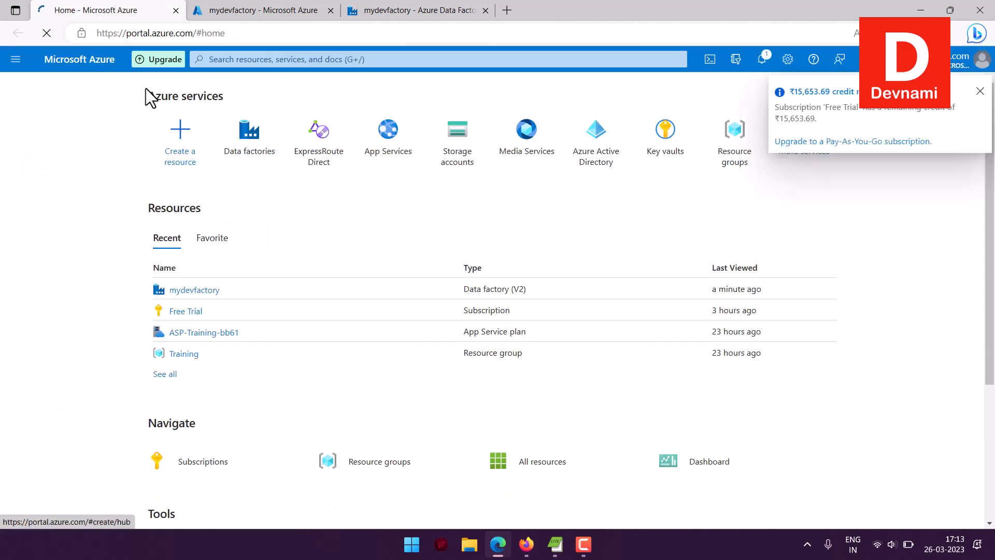
Step: Start creating a new storage account under the Free Trial subscription in the Training resource group
click(467, 165)
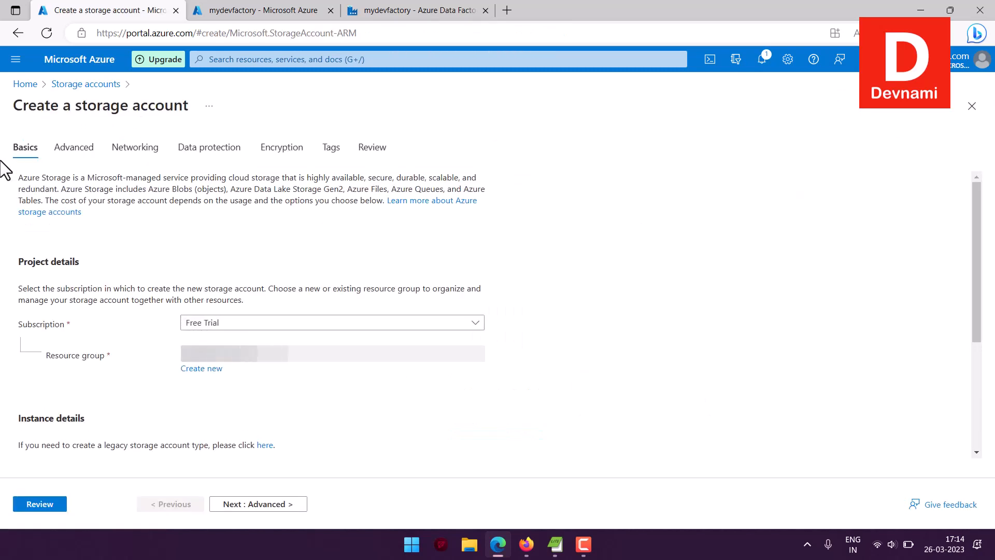
click(225, 327)
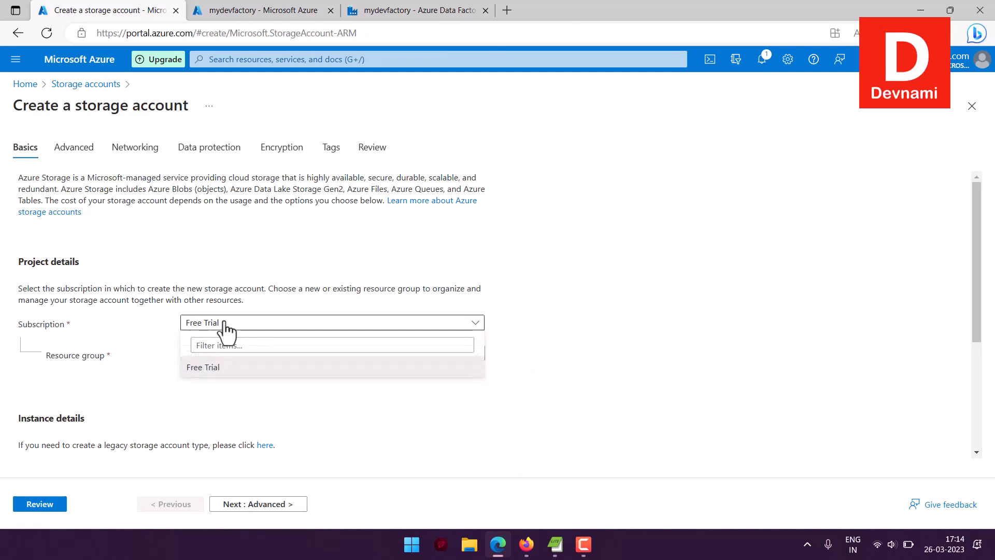
click(224, 369)
click(229, 354)
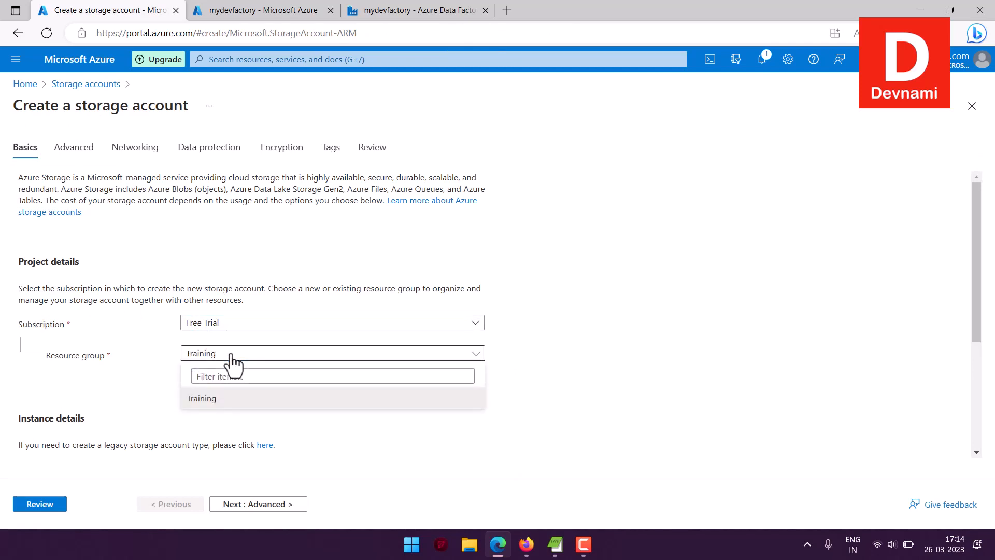
click(224, 407)
Step: Name the storage account mydevkstorage
scroll(244, 373, down, 3)
click(196, 298)
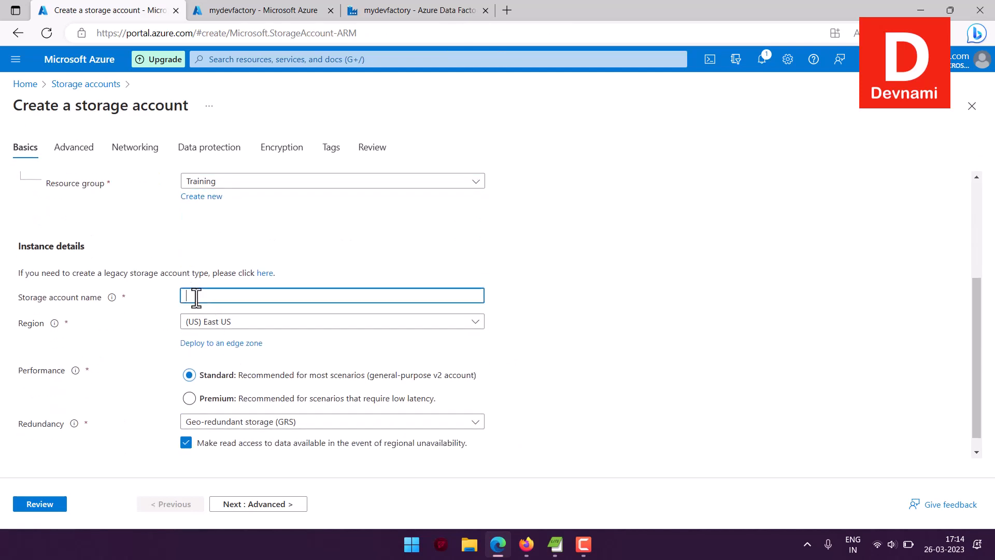
text(mydev)
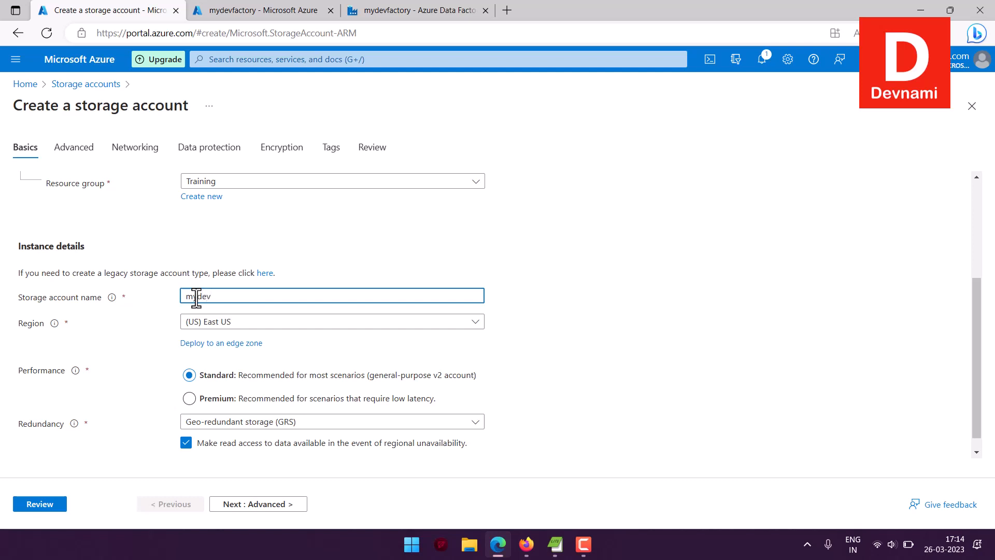
text(store)
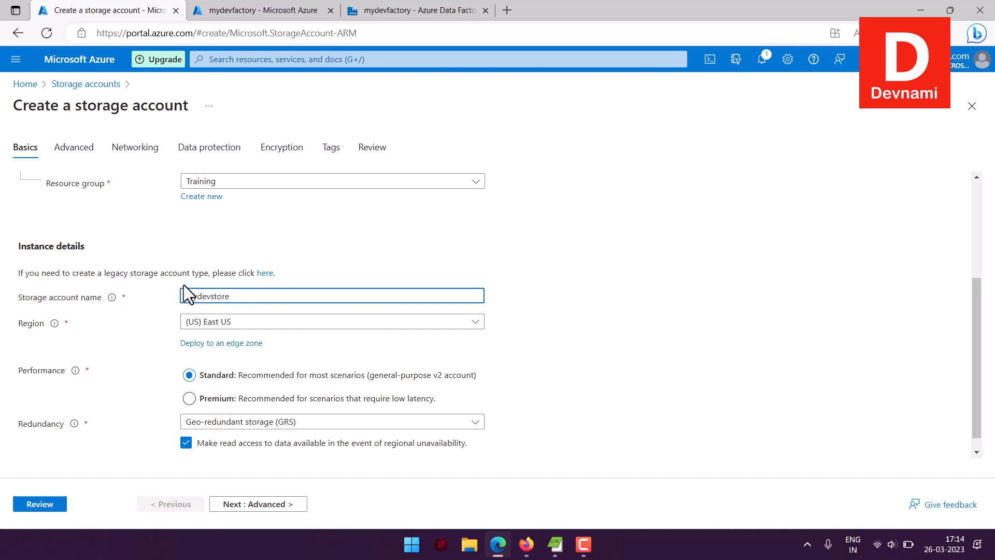
key(BackSpace)
text(age)
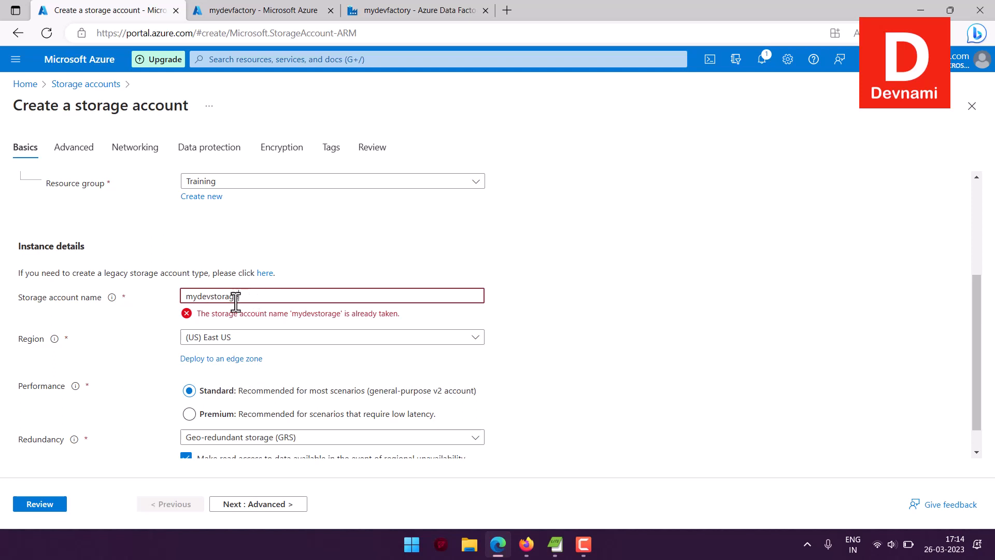
click(211, 296)
text(k)
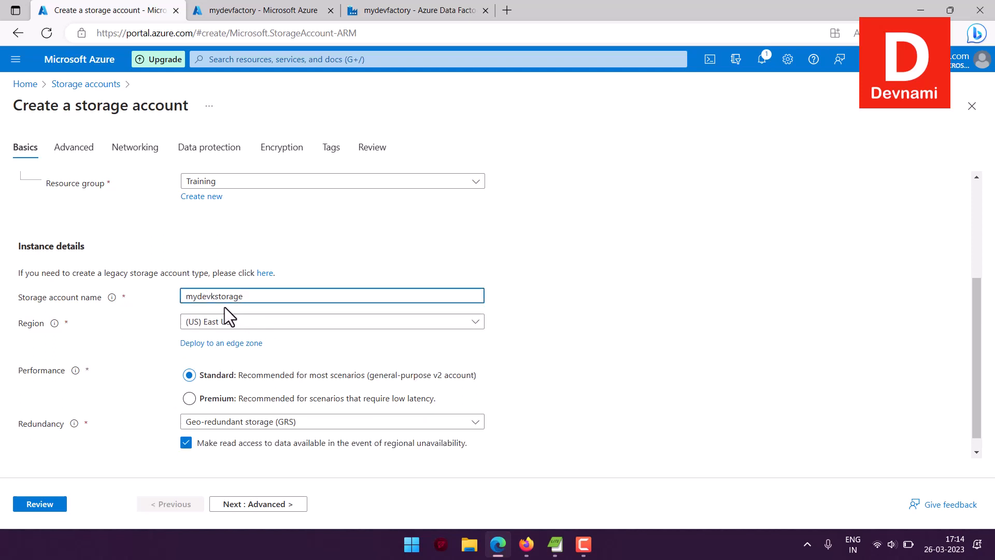
click(126, 304)
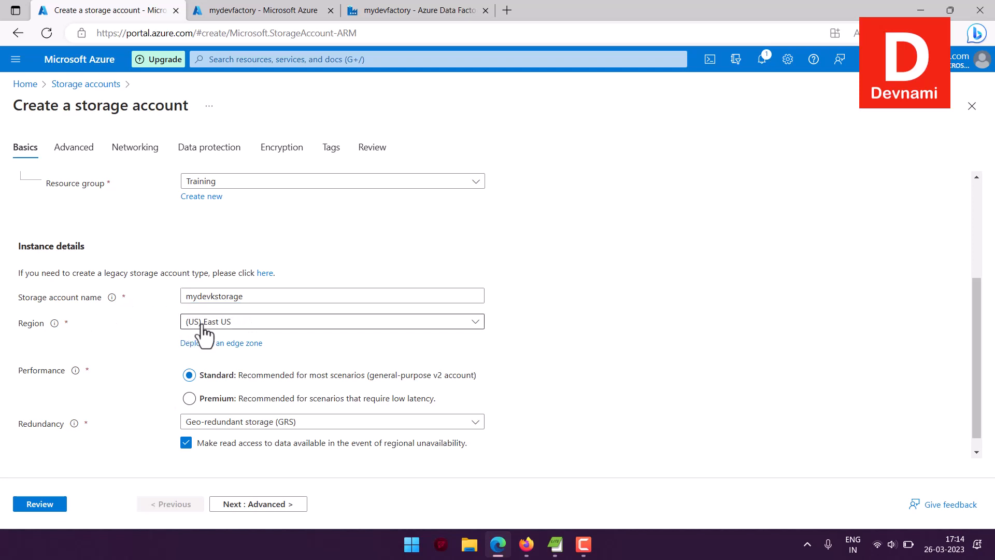
Step: Set the storage account's redundancy to Locally-redundant storage (LRS) and continue to the Advanced settings
click(277, 425)
click(228, 254)
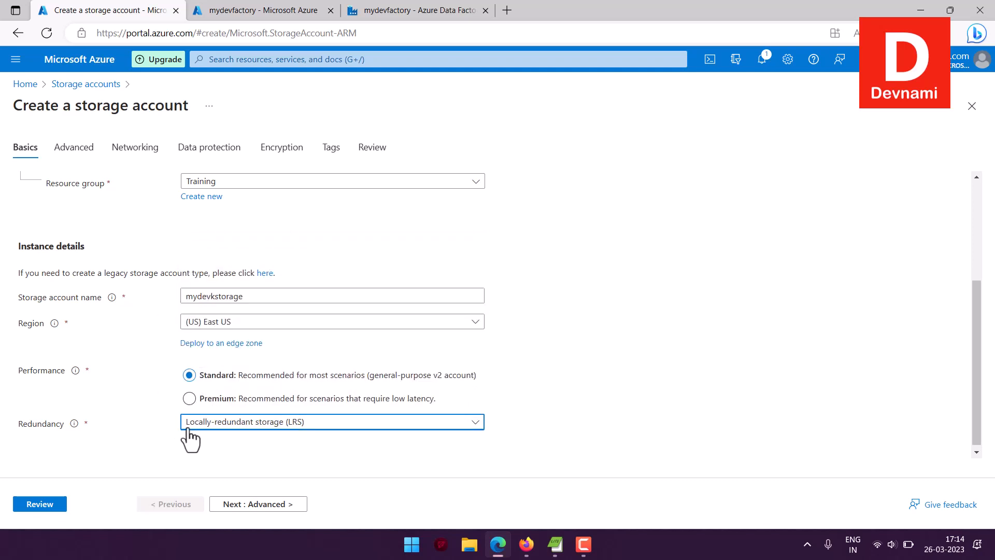
click(275, 502)
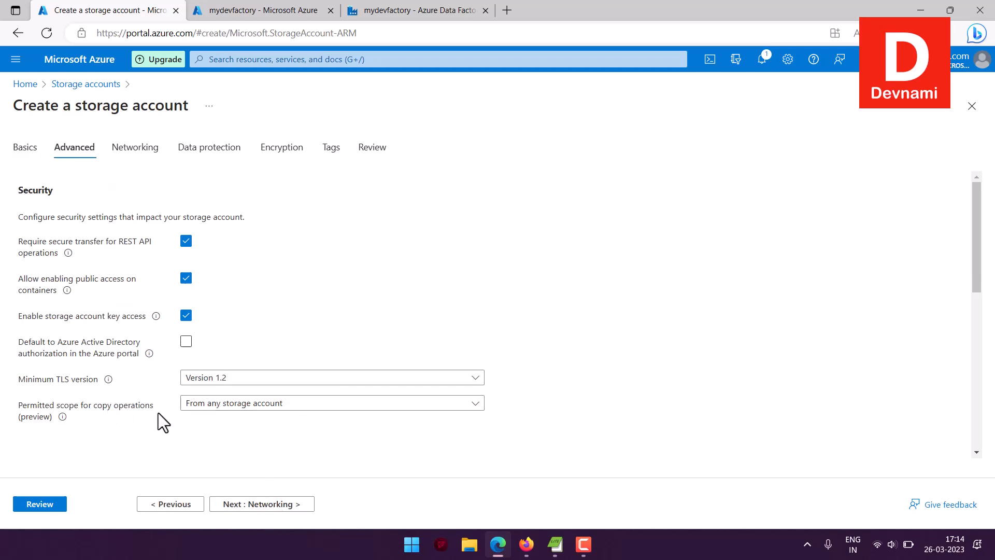
Step: Continue through the storage account's Networking and Data protection settings, keeping the defaults
click(291, 506)
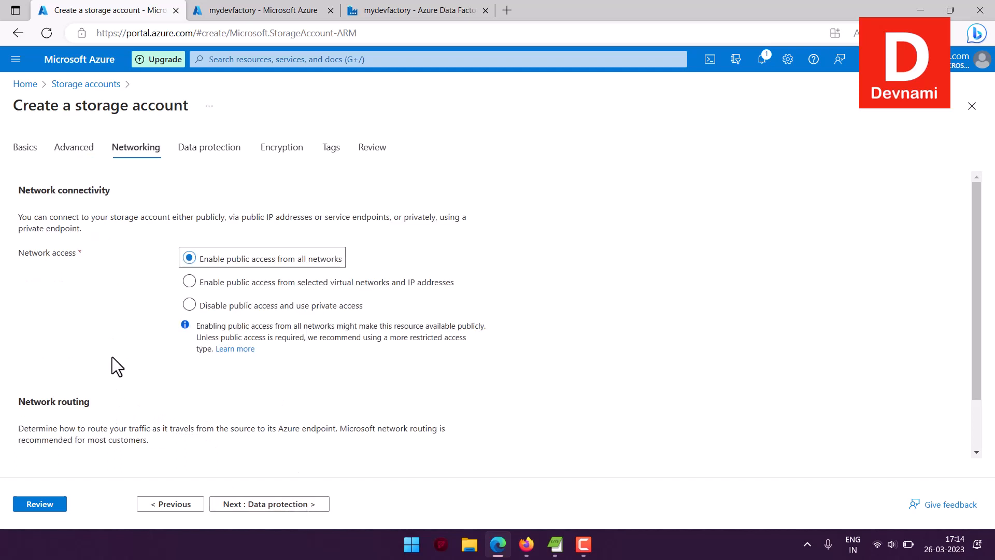
drag(20, 192, 128, 220)
click(130, 231)
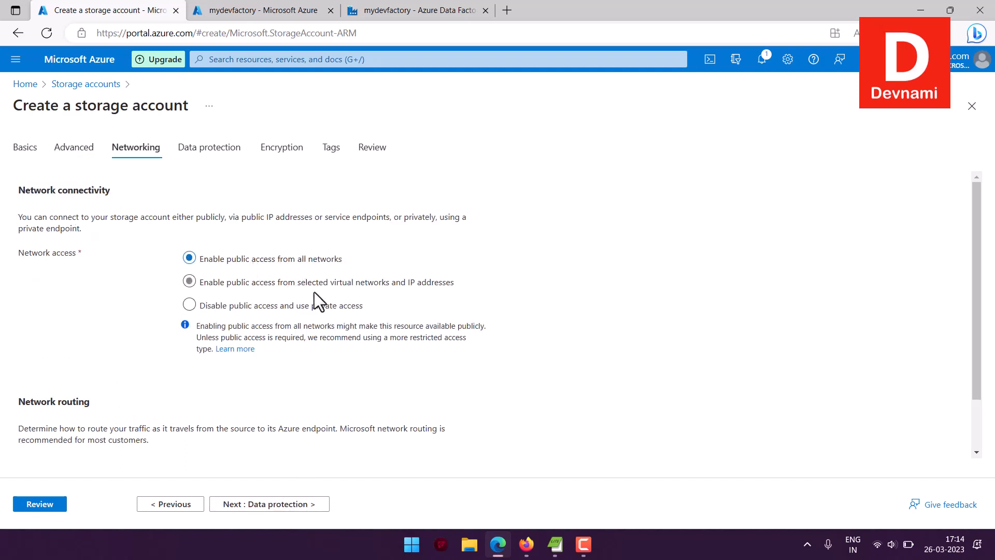
scroll(314, 293, down, 1)
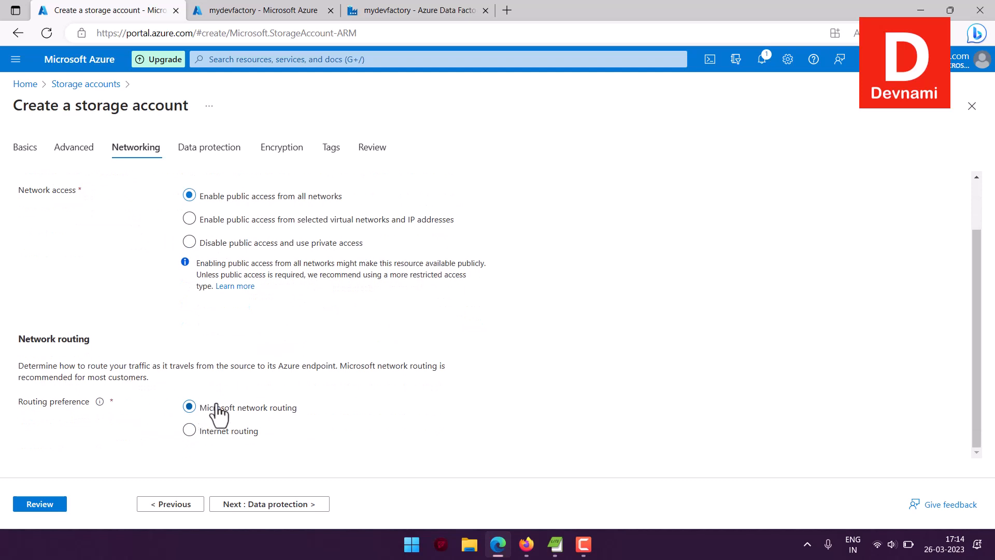
click(273, 505)
scroll(174, 334, down, 6)
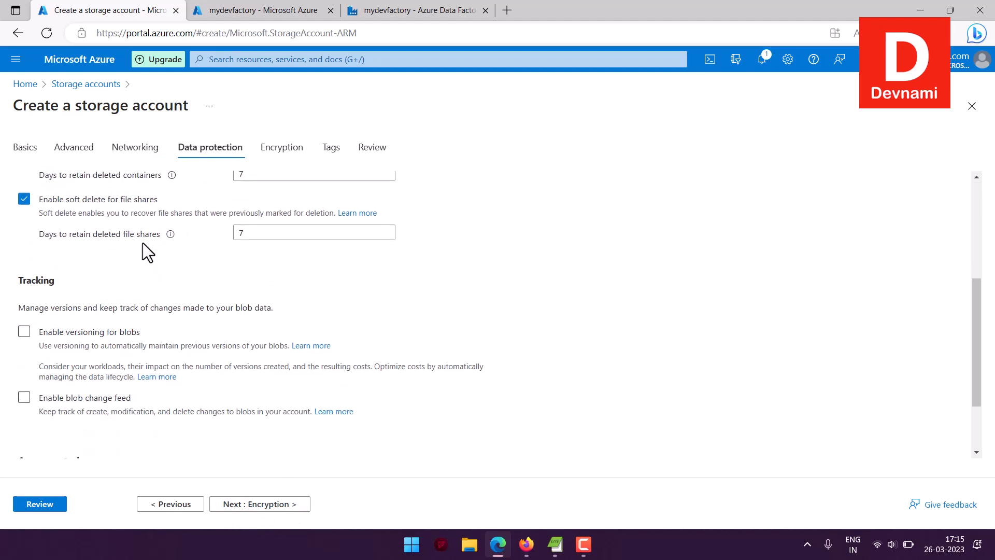
scroll(277, 269, up, 4)
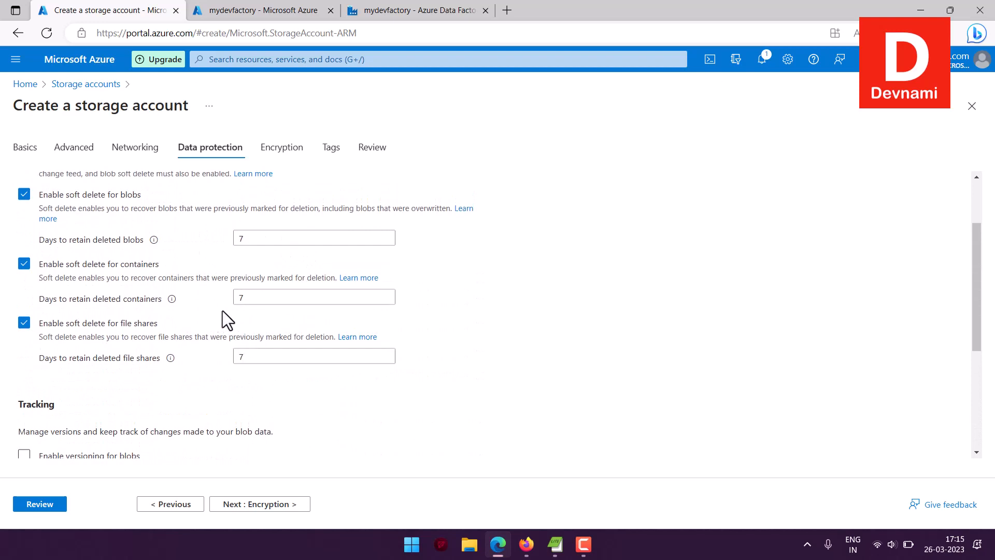
scroll(223, 310, down, 4)
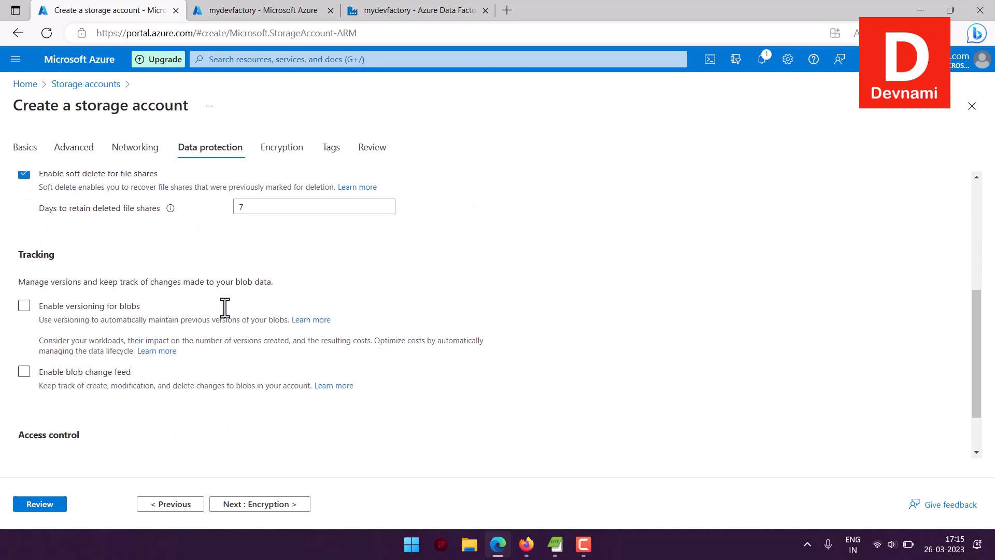
Step: In the encryption settings, enable customer-managed key support for all service types (blobs, files, tables, and queues)
click(259, 507)
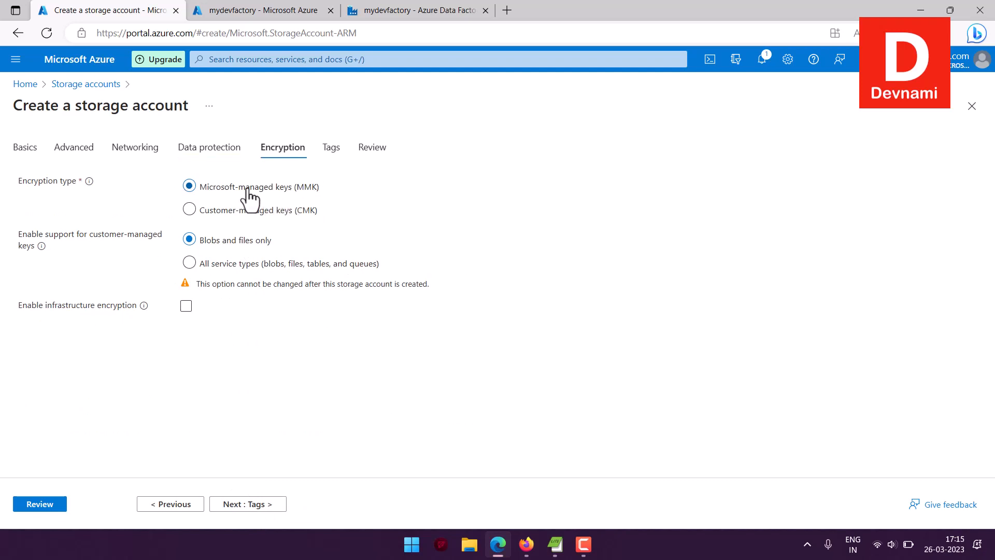
click(189, 262)
click(248, 505)
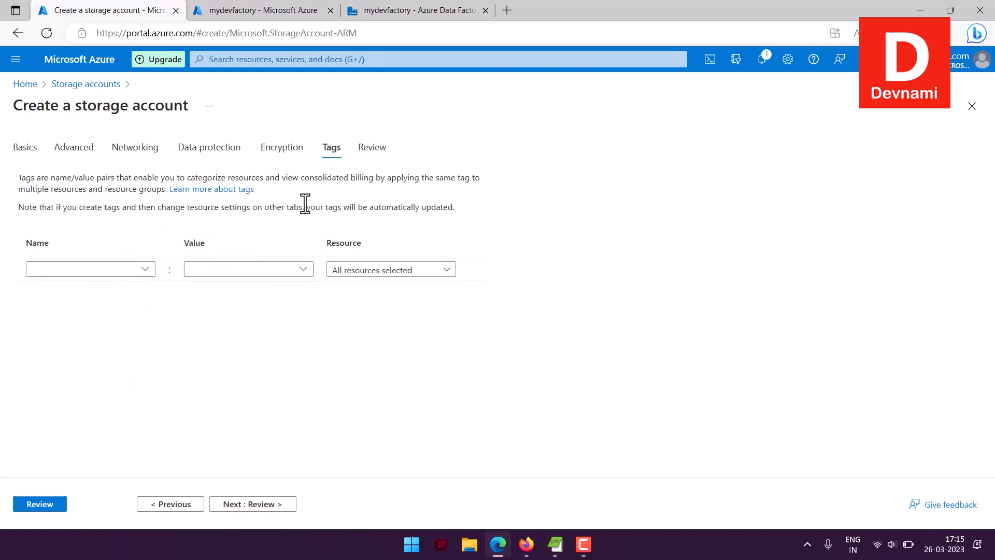
Step: Skip the tags, review the configuration summary and create the mydevkstorage account
click(278, 505)
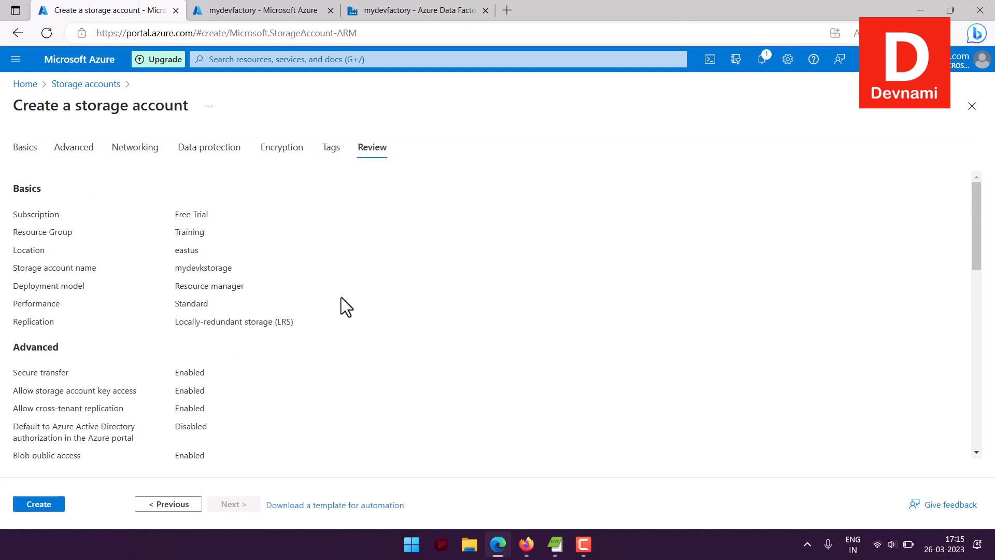
scroll(104, 384, down, 10)
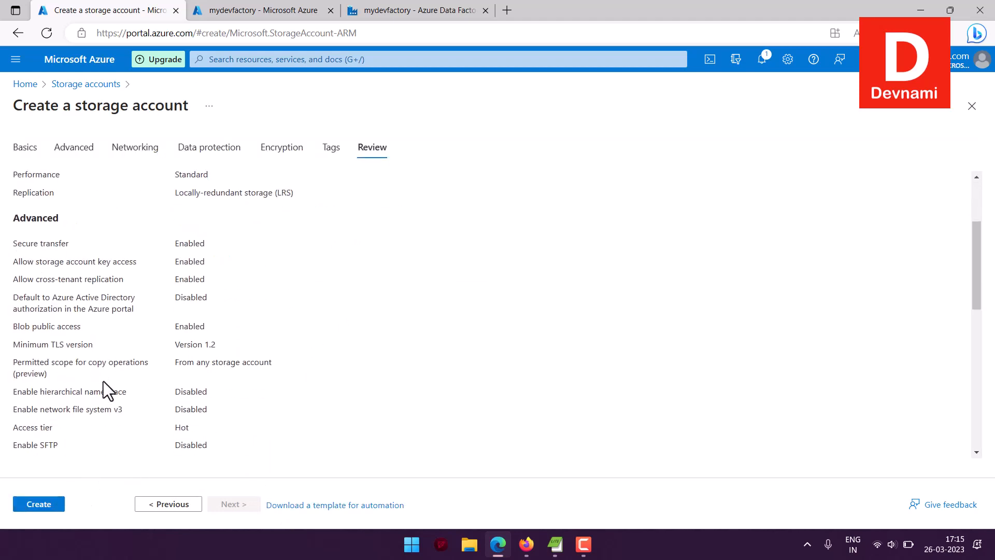
click(59, 510)
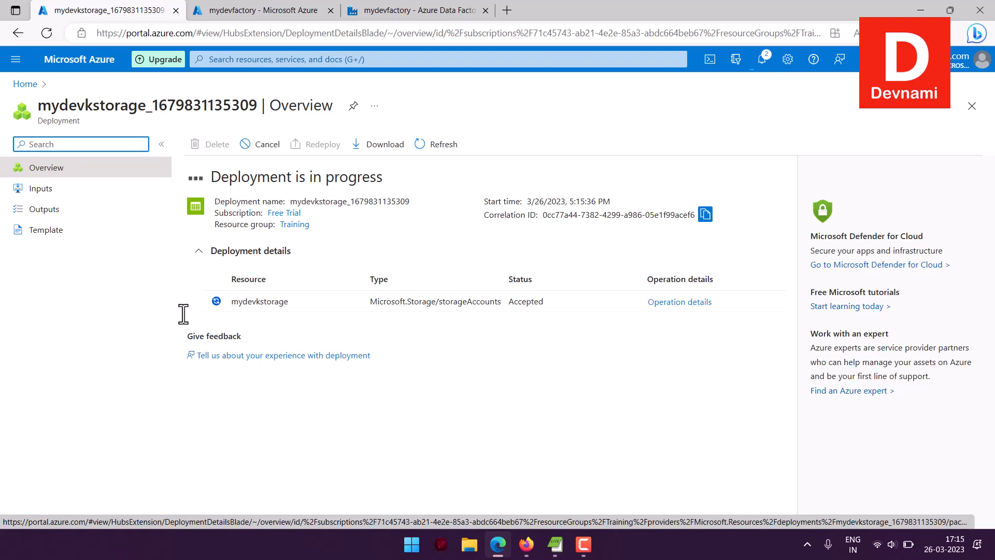
Step: Close the Data Factory Studio tab, discarding the unfinished copy task, and return to the mydevkstorage deployment page
click(266, 13)
click(120, 15)
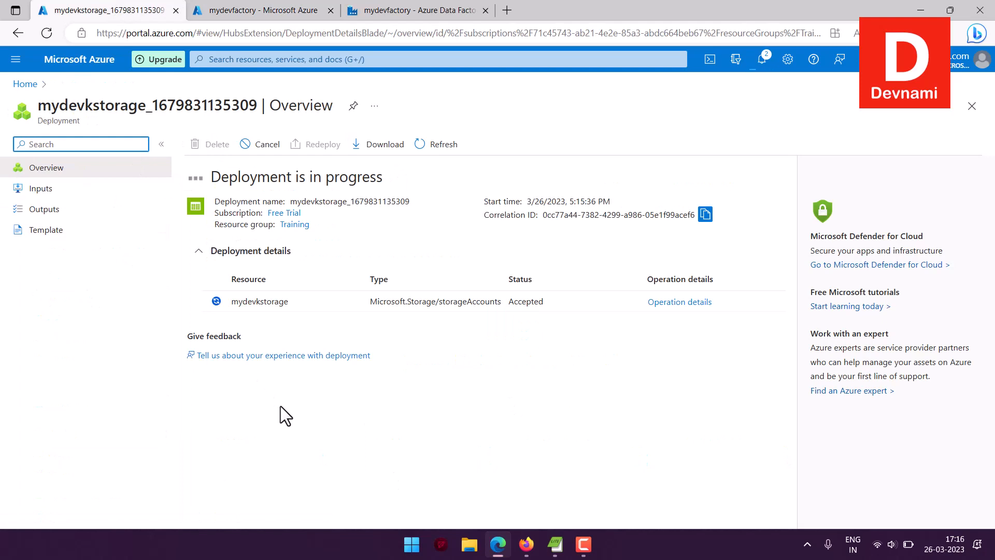
click(283, 9)
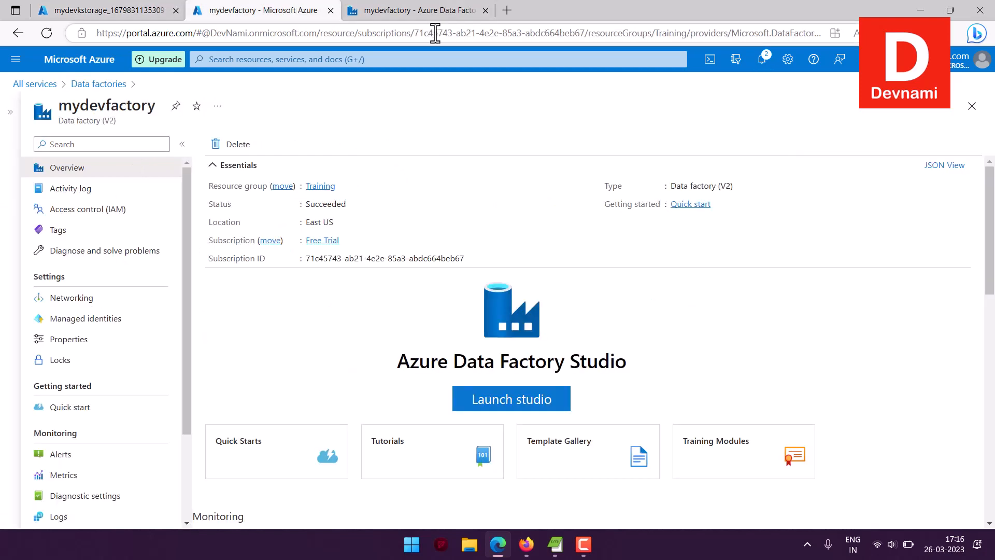
click(489, 13)
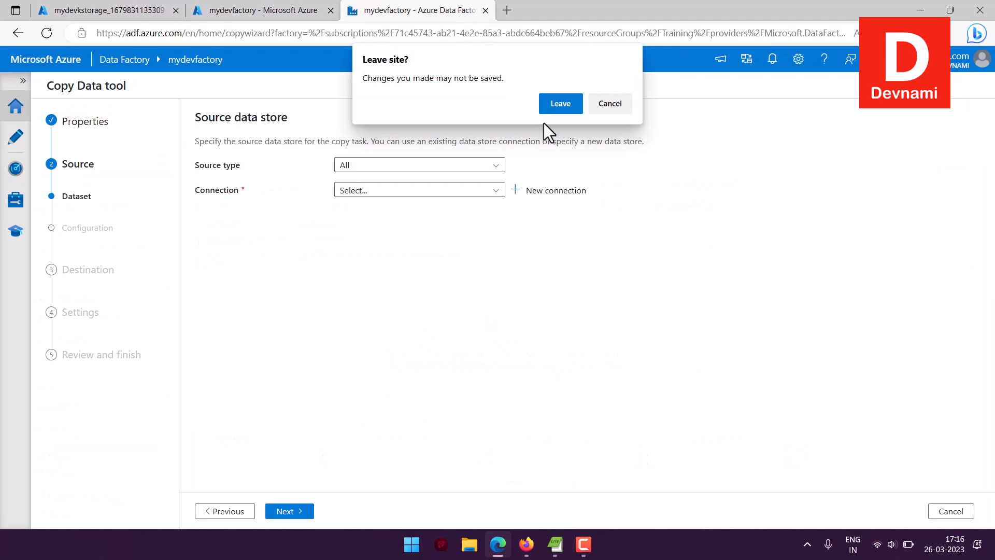
click(557, 102)
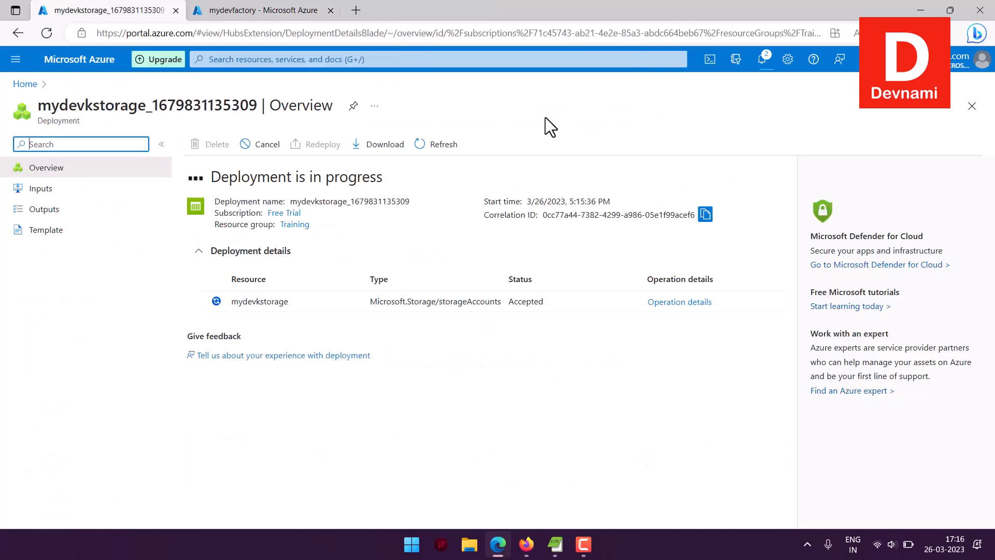
click(279, 11)
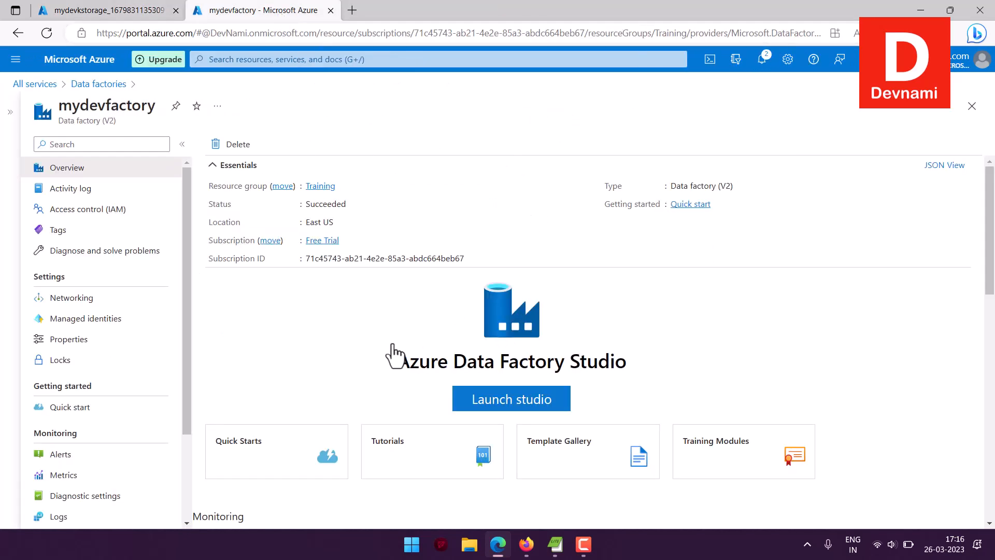
click(111, 11)
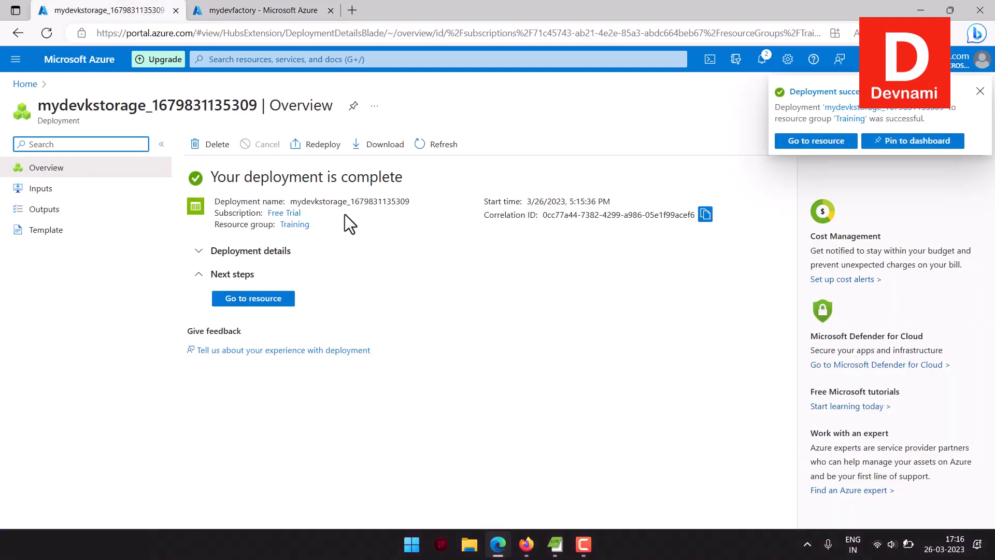
Step: Open the deployed mydevkstorage resource and look over its blob, file, security and networking properties
click(271, 299)
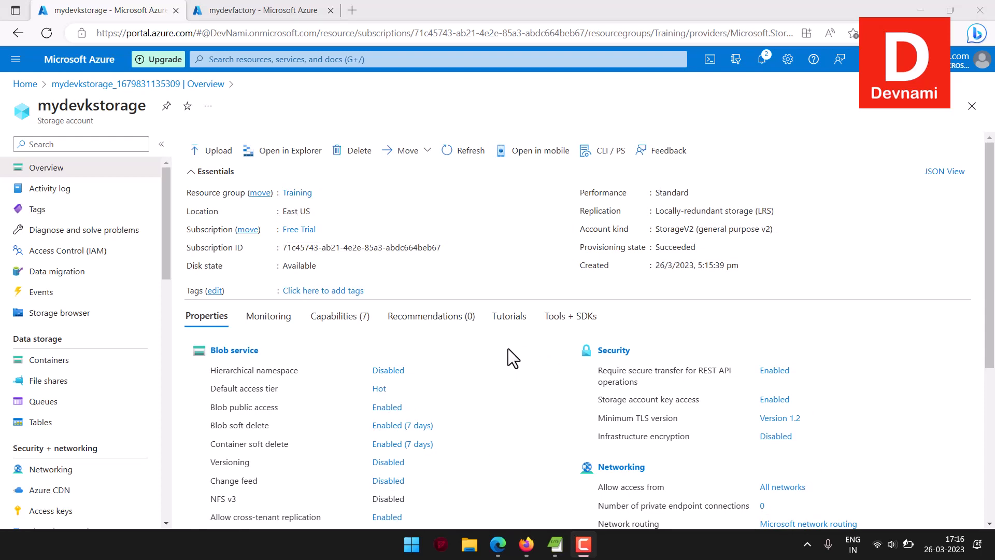
scroll(507, 349, down, 1)
scroll(508, 348, down, 2)
scroll(508, 349, down, 1)
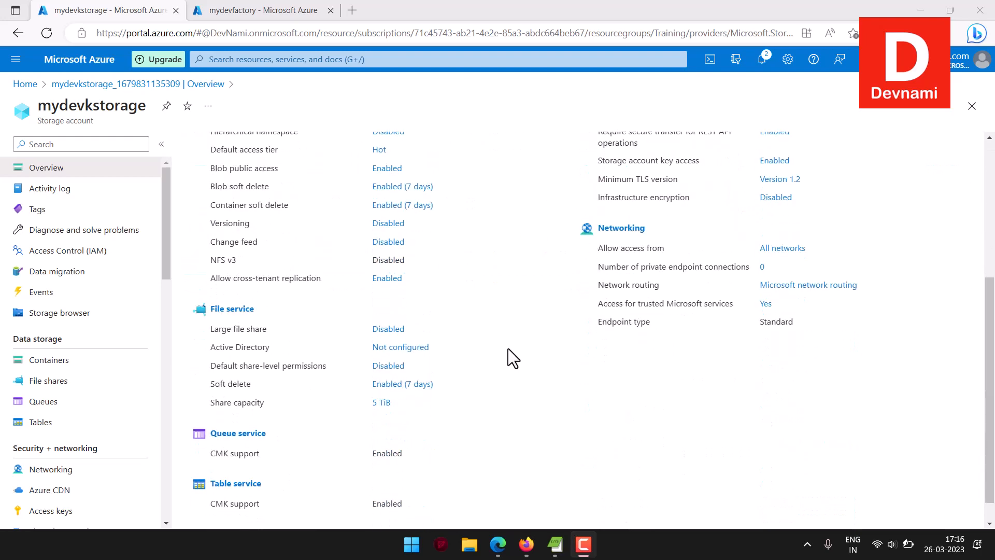
scroll(507, 347, up, 4)
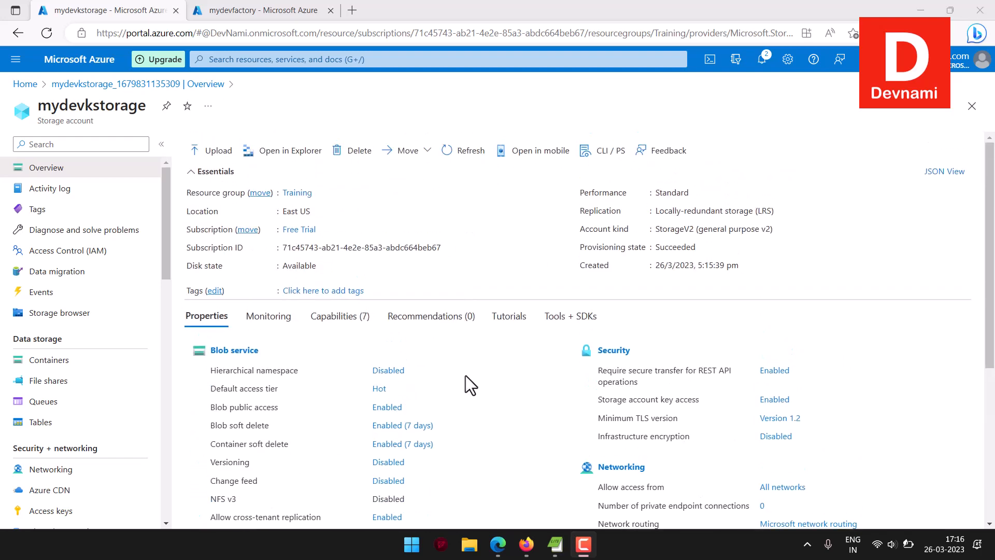
Step: Create a container named mydfdemo in mydevkstorage with the public access level Container (anonymous read access for containers and blobs)
click(84, 316)
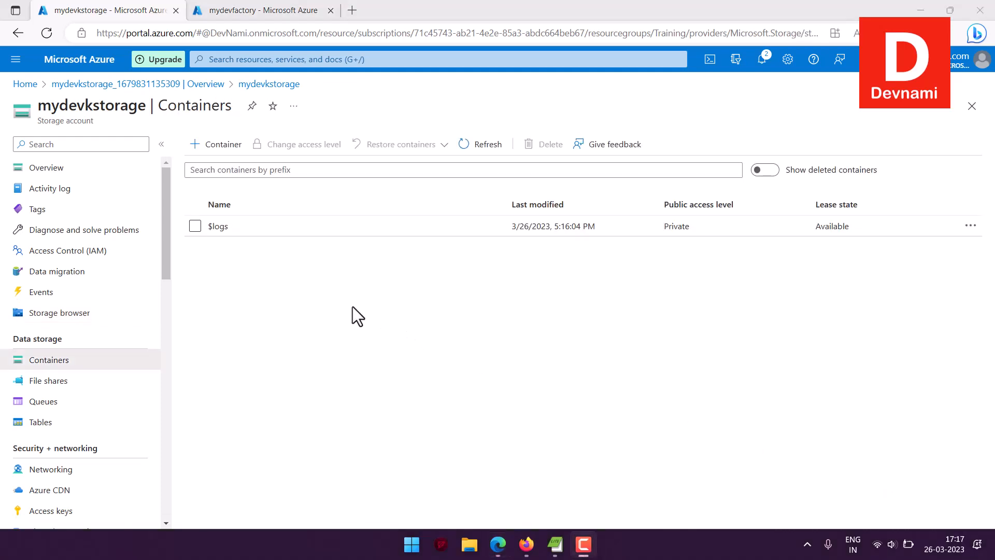
click(215, 147)
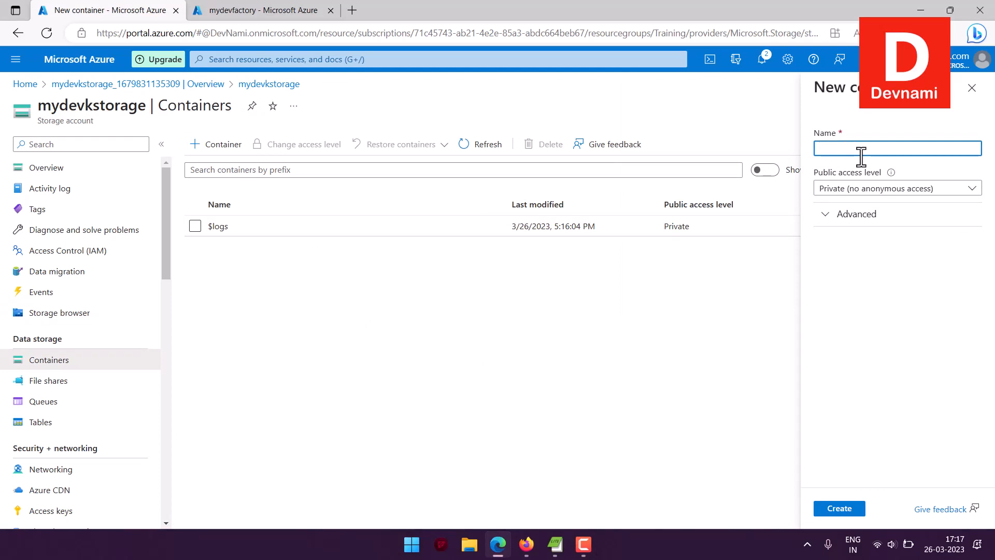
text(my)
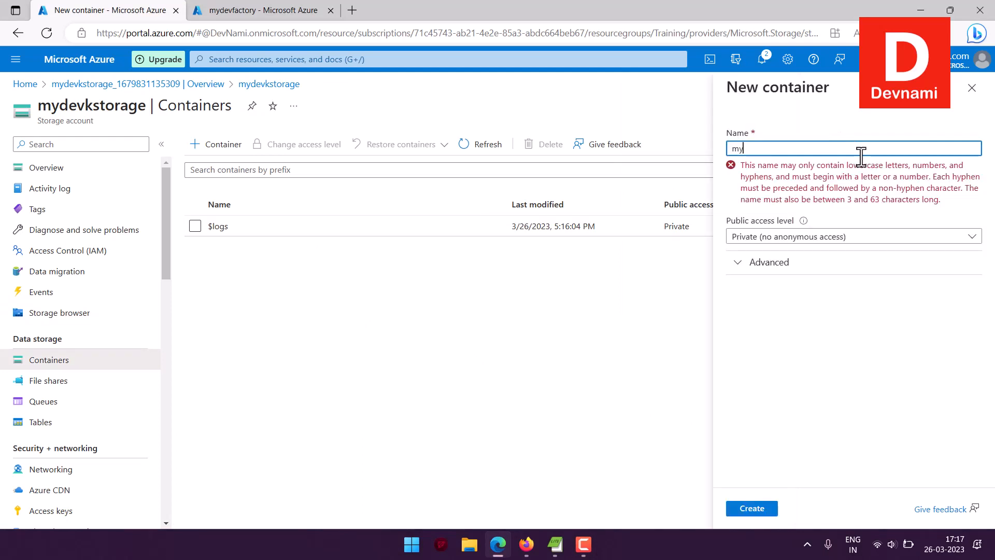
text(dfdemo)
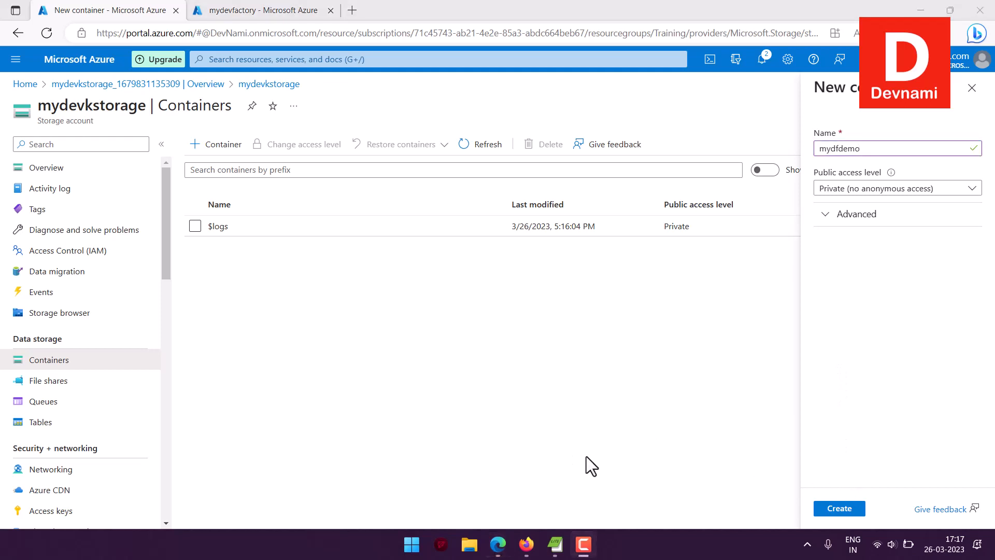
click(826, 192)
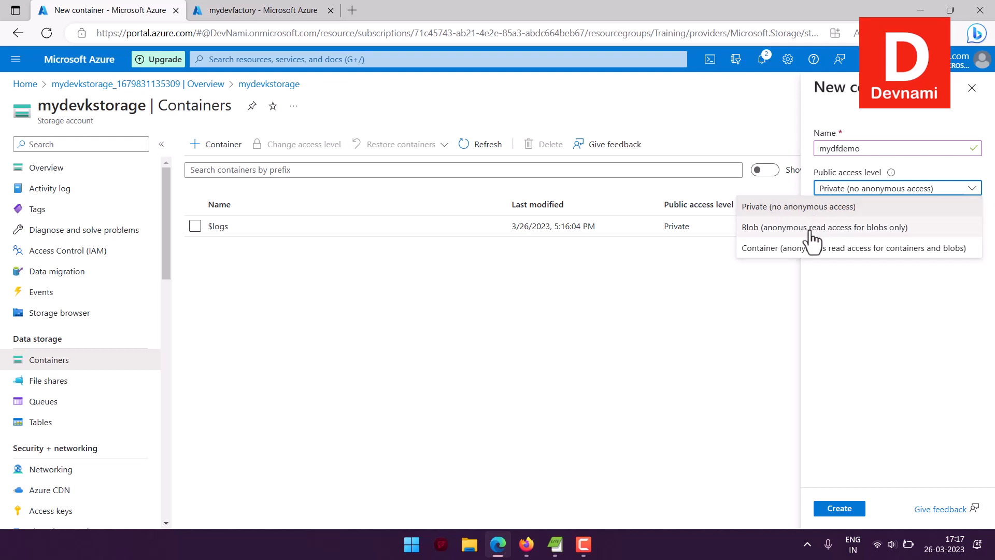
click(893, 250)
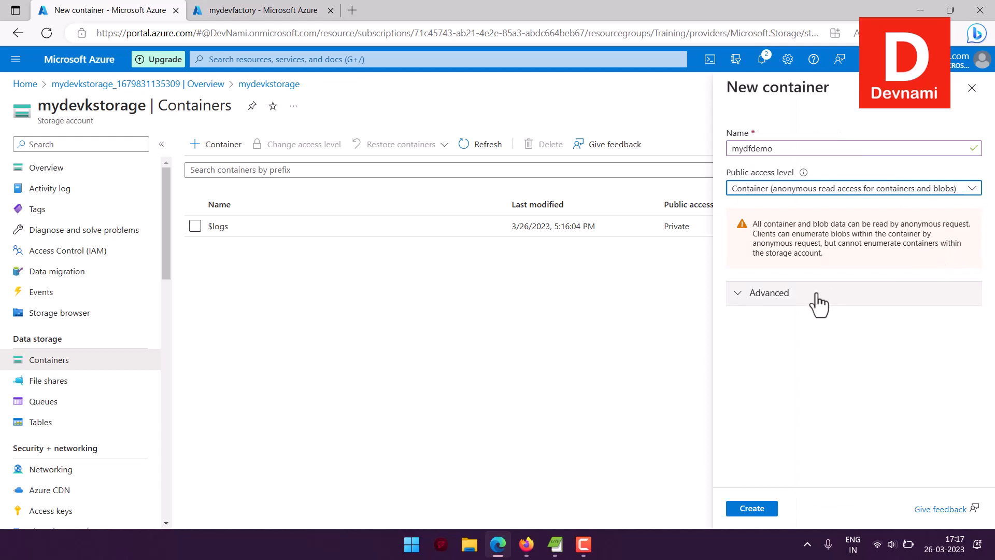
click(822, 192)
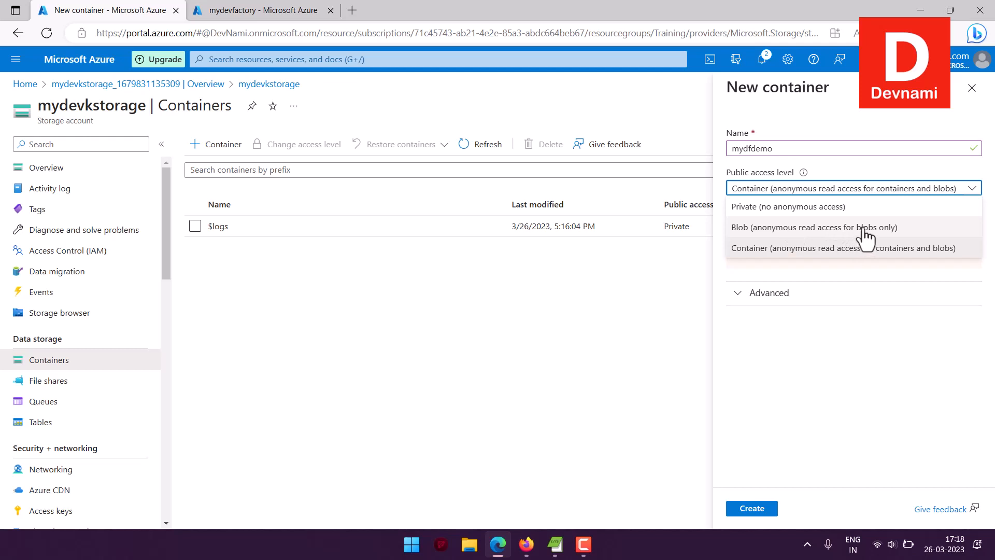
click(854, 337)
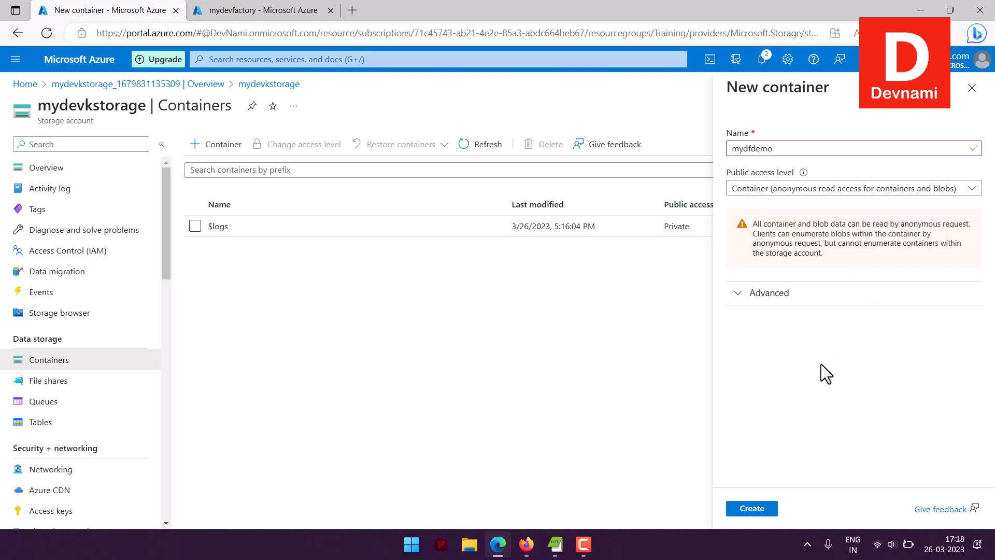
click(760, 510)
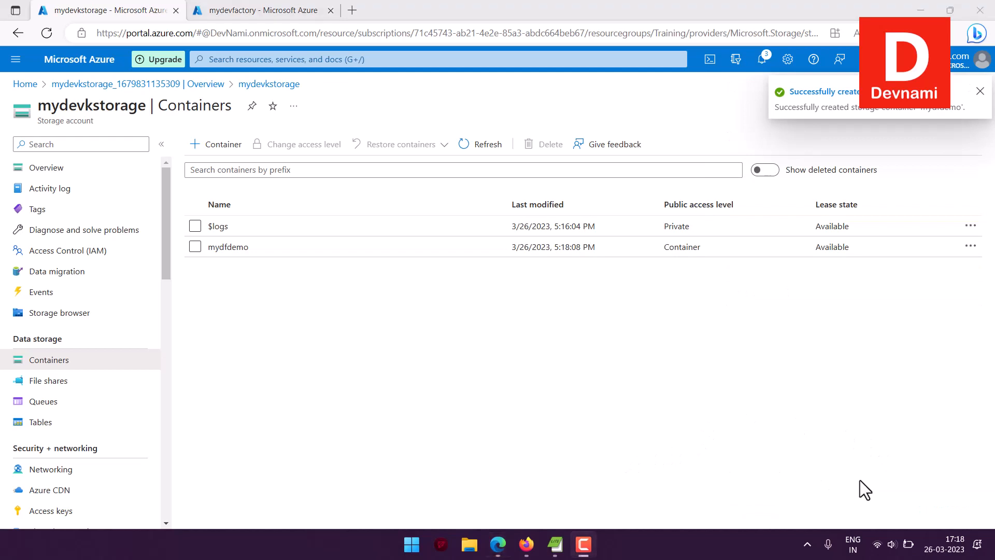
Step: Open the mydfdemo container and choose homeprice.csv from the Files\CSV folder on drive D: as the blob to upload
click(237, 249)
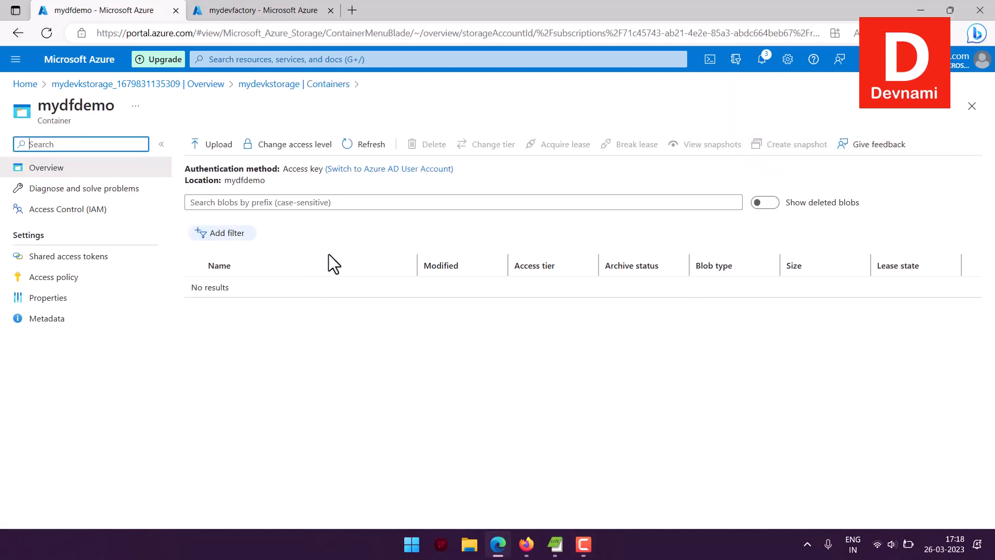
click(214, 145)
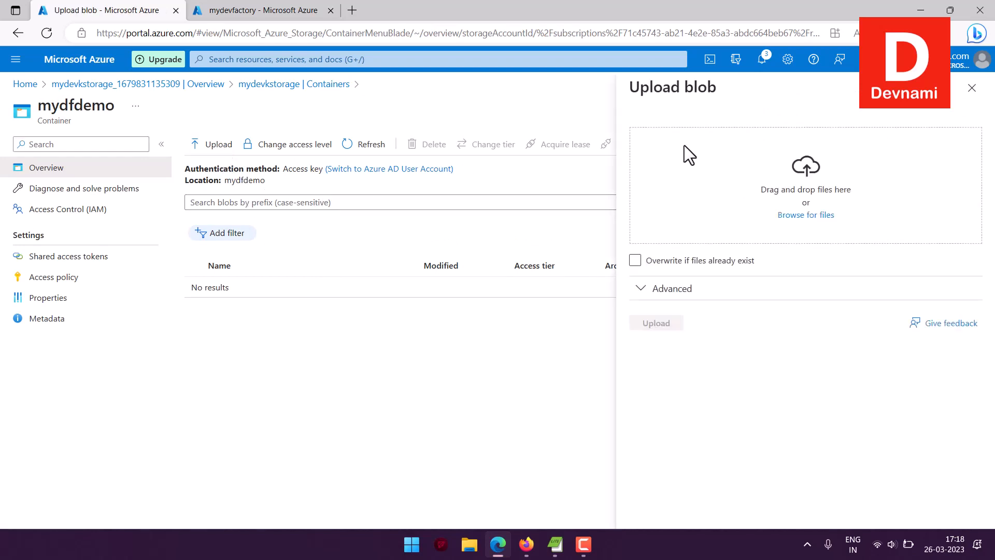
click(806, 215)
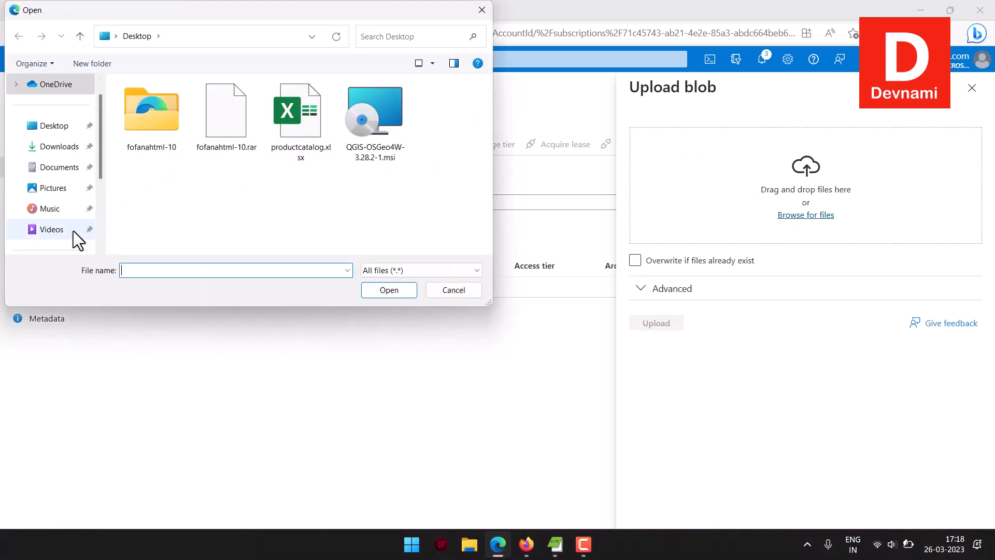
scroll(78, 207, down, 3)
click(82, 187)
scroll(167, 181, down, 3)
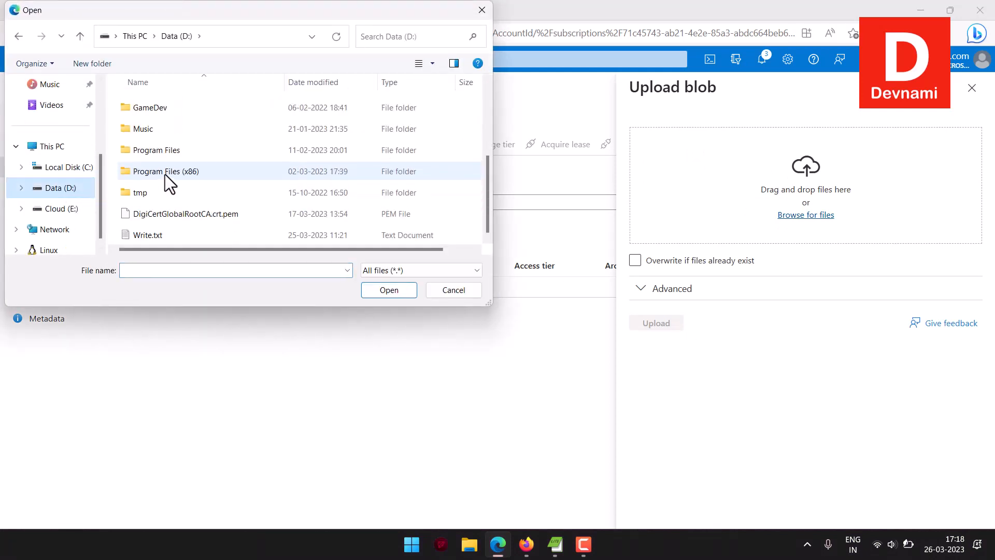
scroll(165, 174, up, 1)
double_click(151, 146)
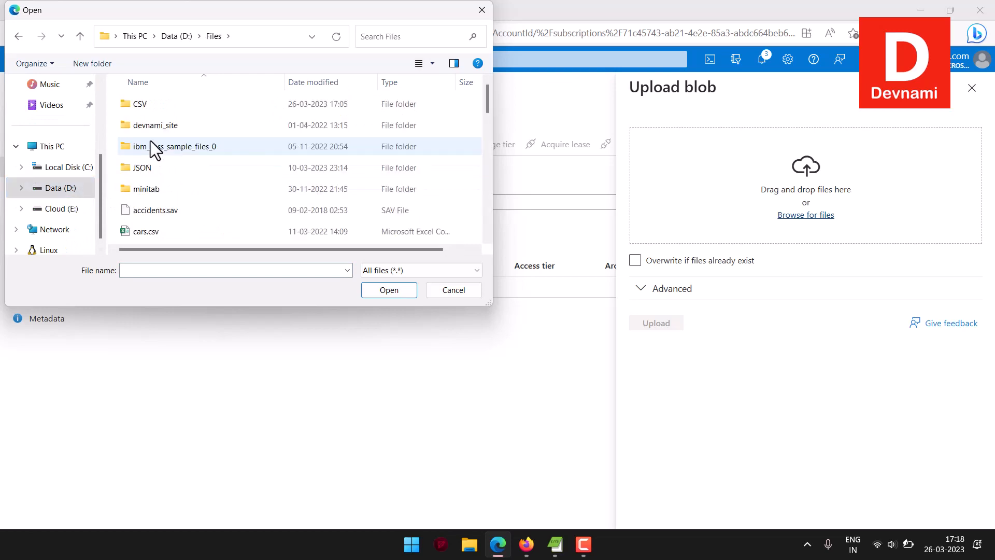
double_click(142, 102)
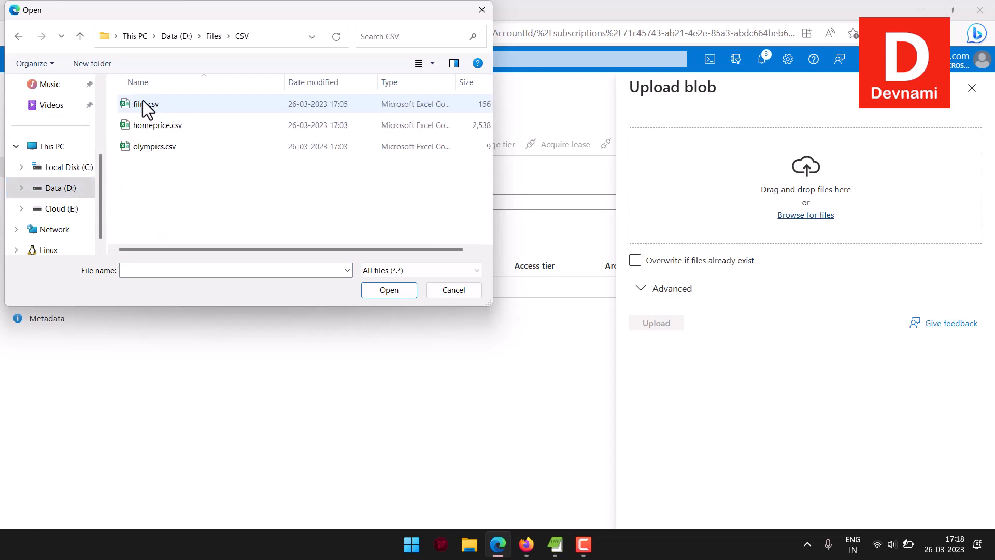
click(157, 127)
click(374, 287)
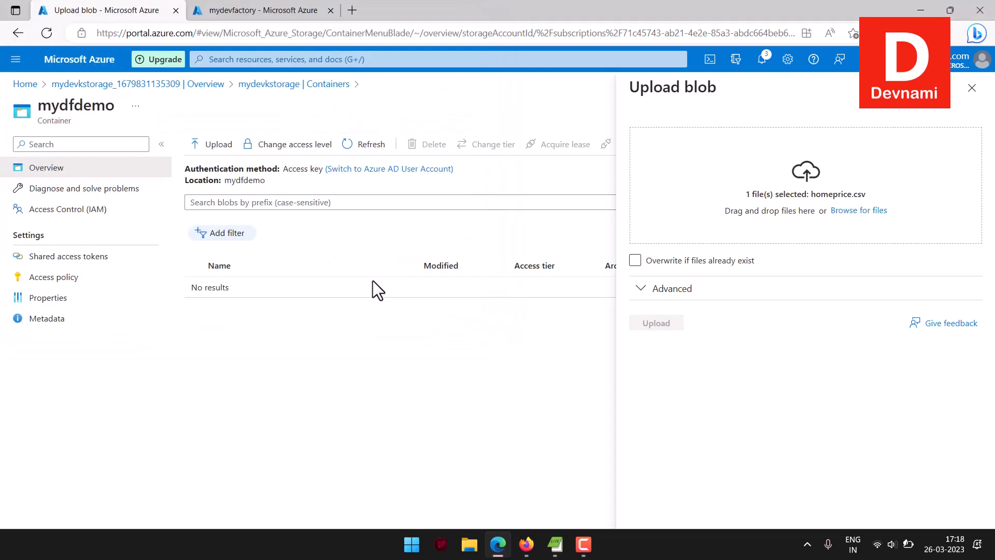
Step: Upload the selected CSV file to the container and close the upload pane
click(664, 326)
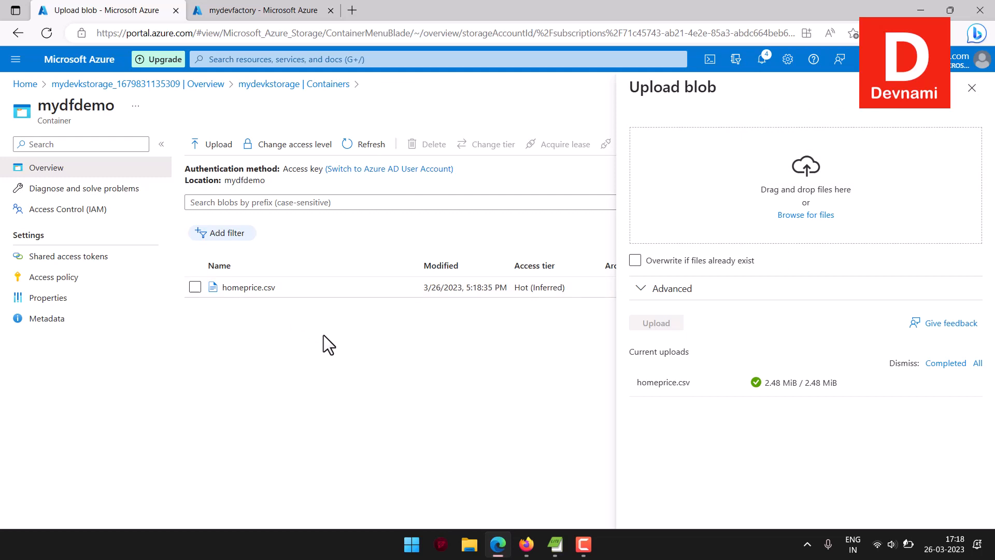
key(F9)
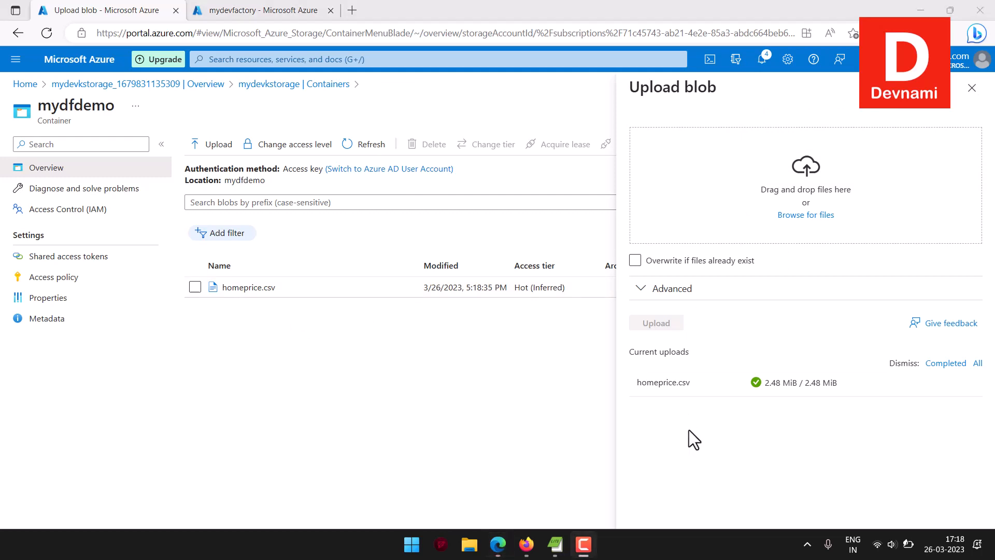
click(972, 87)
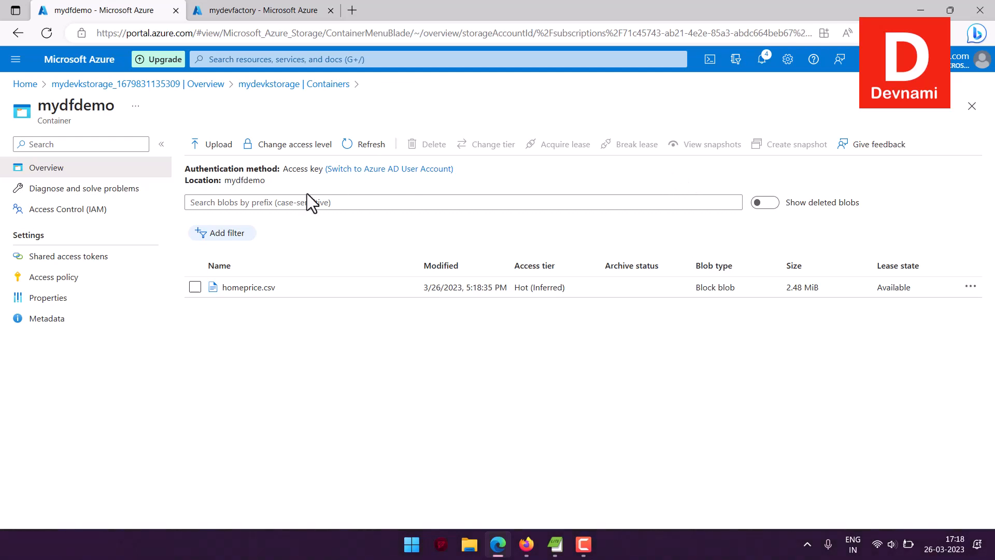
Step: Launch Data Factory Studio for mydevfactory and start a built-in copy task that runs once now
click(244, 11)
click(498, 401)
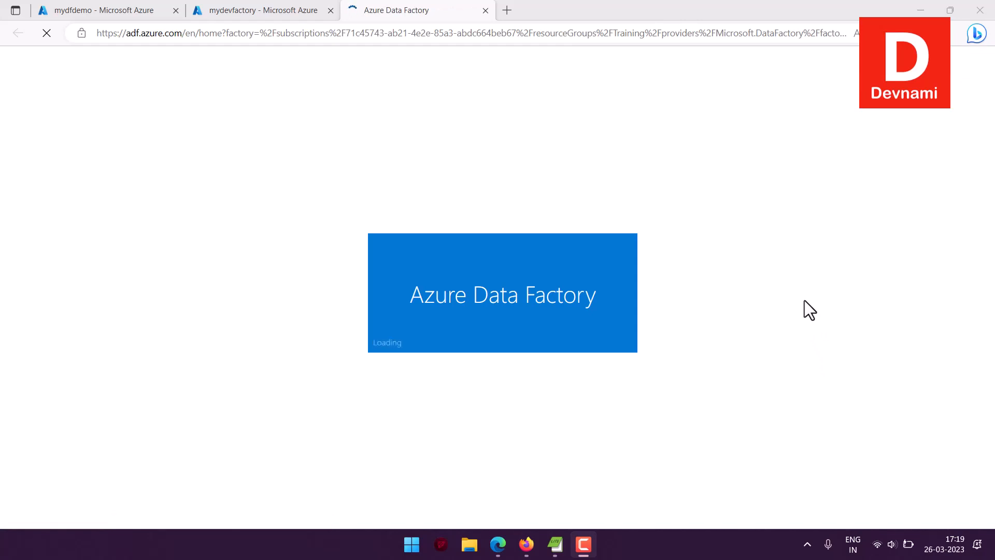
click(130, 12)
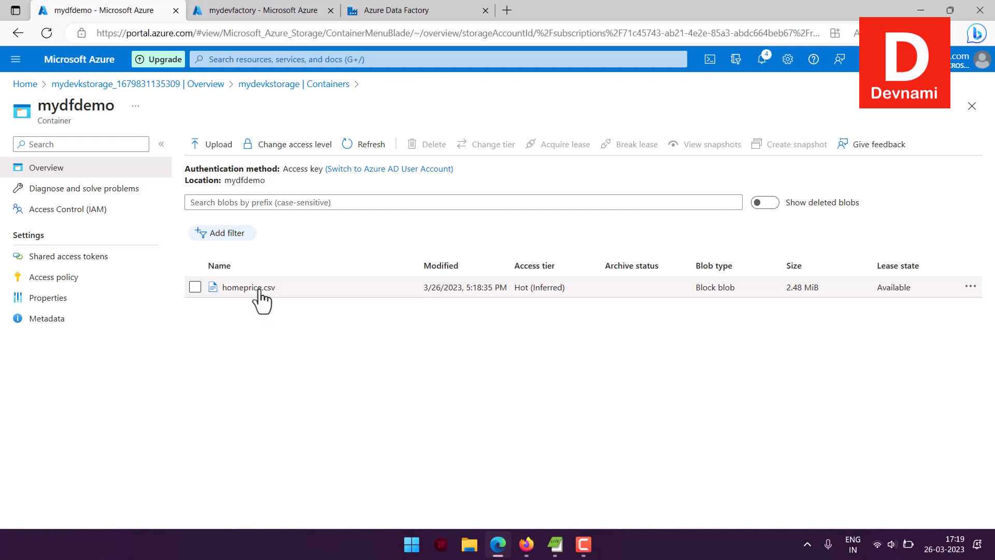
click(383, 10)
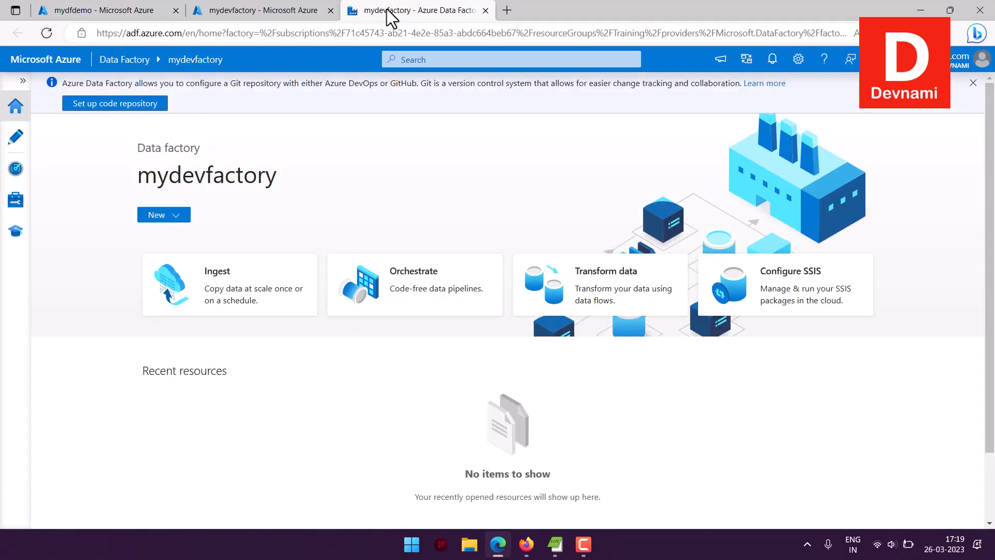
click(212, 281)
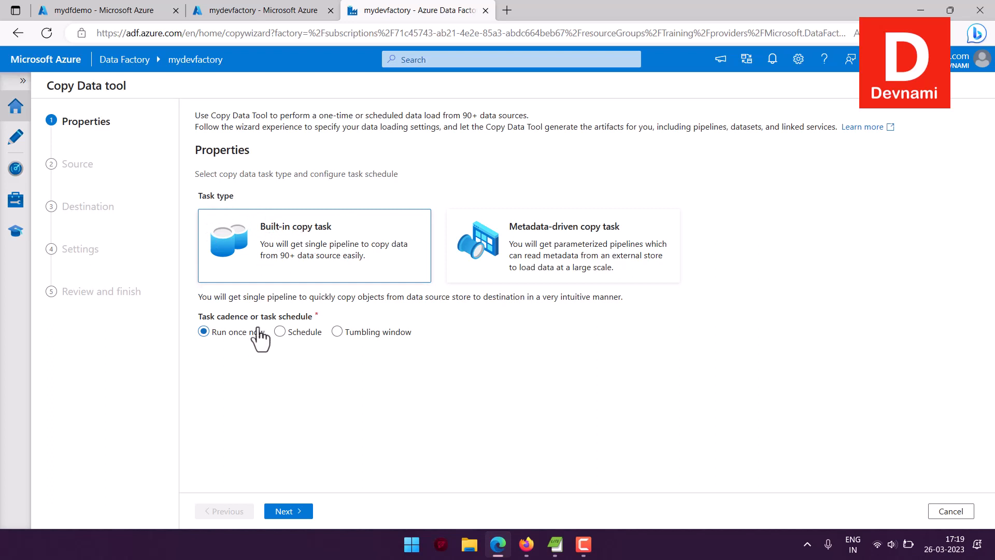
click(291, 511)
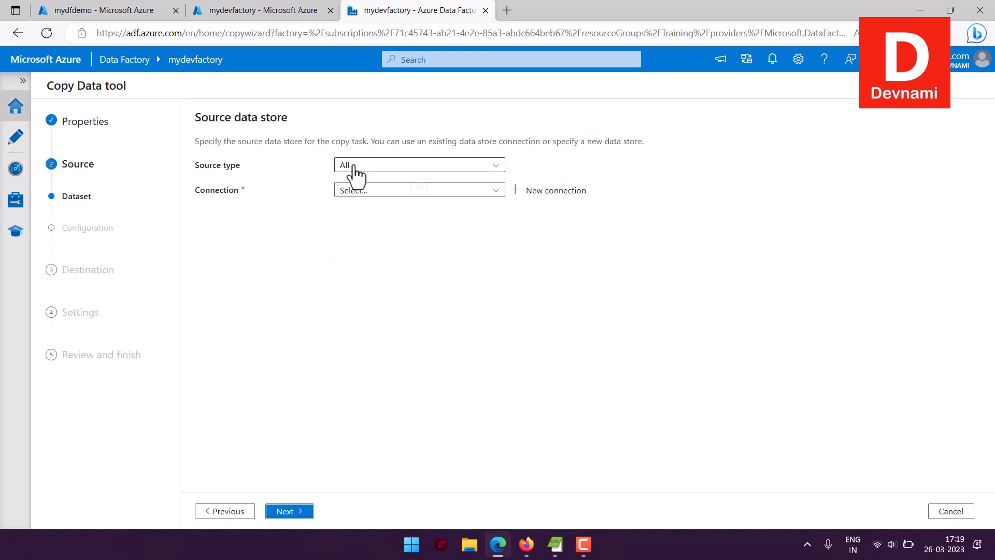
Step: Set the copy task's source type to Azure Blob Storage and check the available connections
click(351, 168)
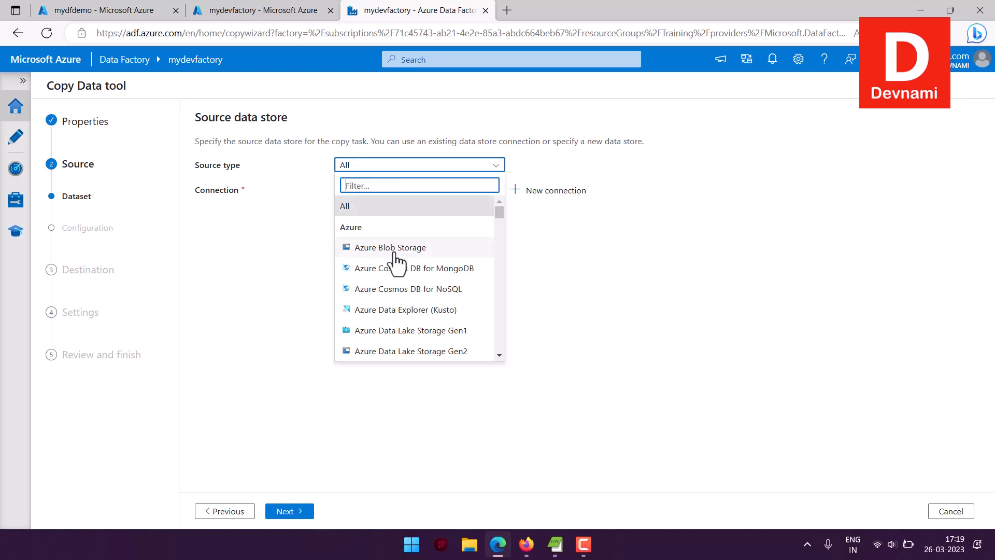
mouse_move(500, 214)
mouse_down()
mouse_move(496, 231)
mouse_move(497, 218)
mouse_up()
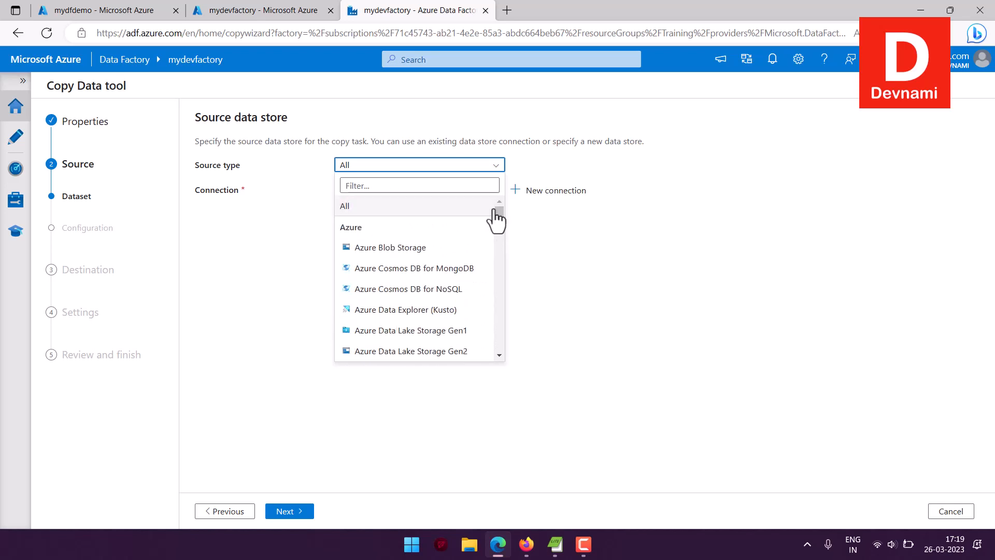
click(404, 248)
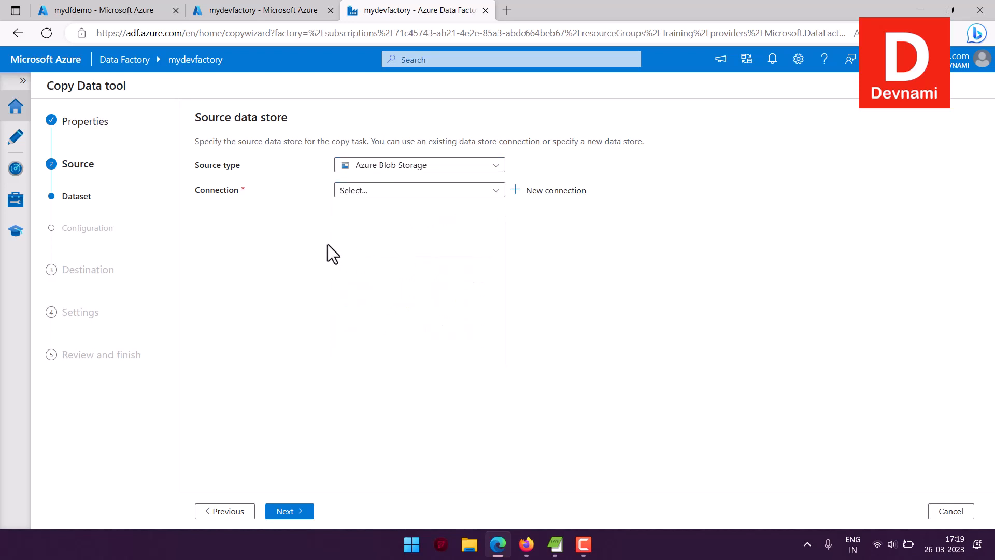
click(373, 190)
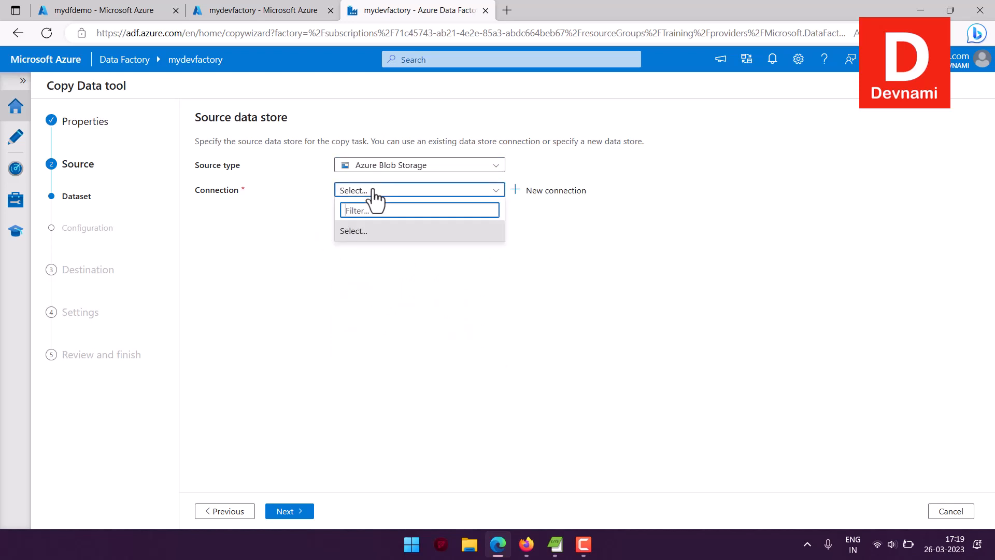
click(389, 230)
Step: Create a new Azure Blob Storage source connection using the Free Trial subscription and the mydevkstorage account
click(517, 197)
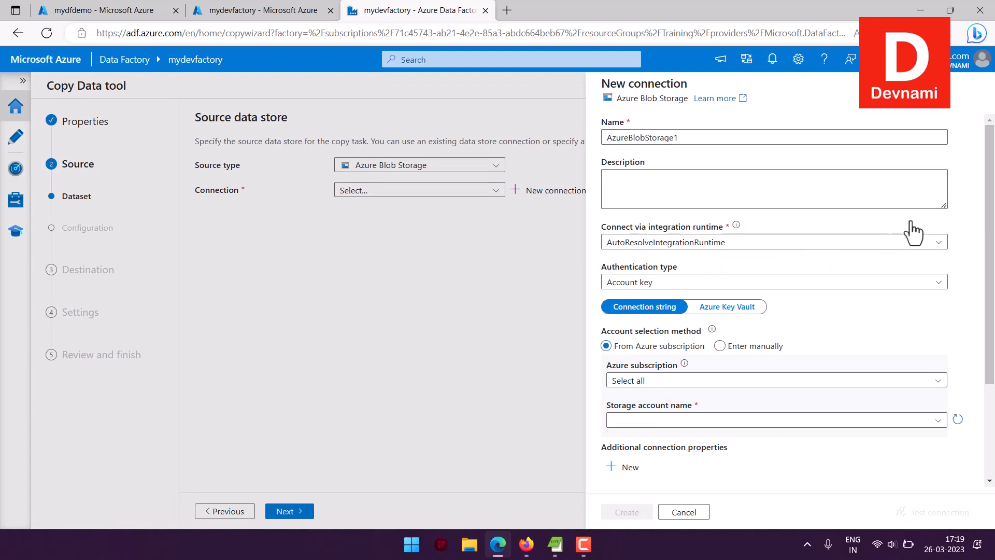
scroll(910, 228, down, 2)
click(684, 270)
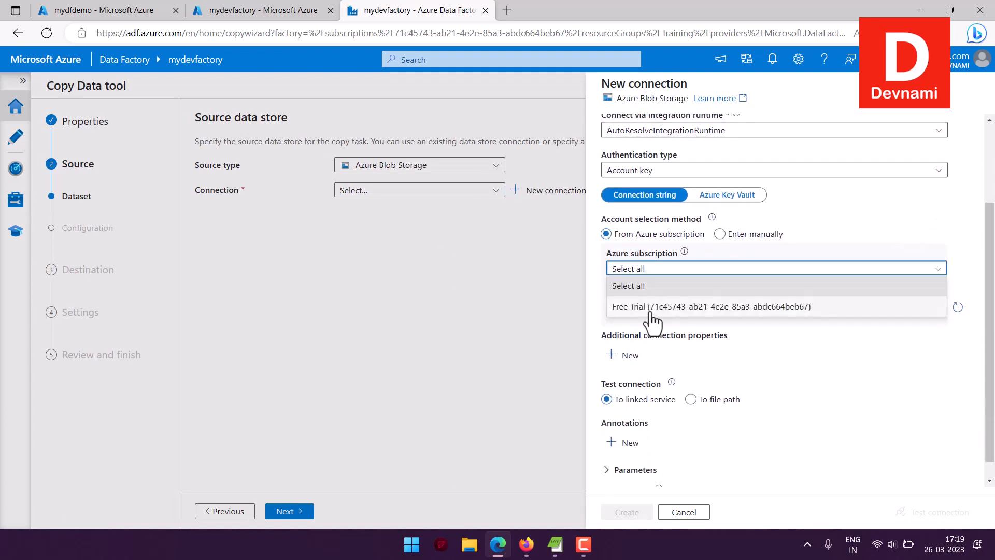
click(660, 305)
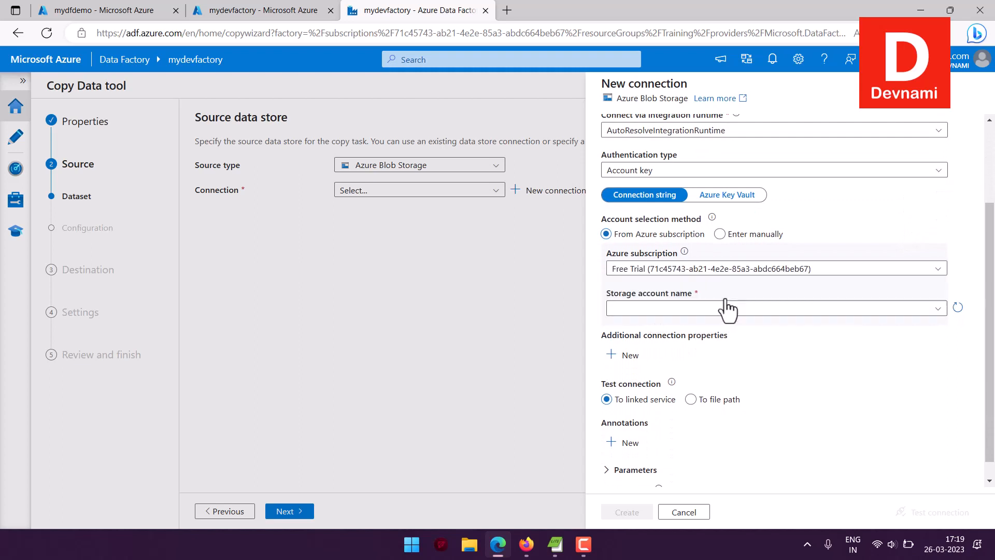
click(901, 311)
click(660, 329)
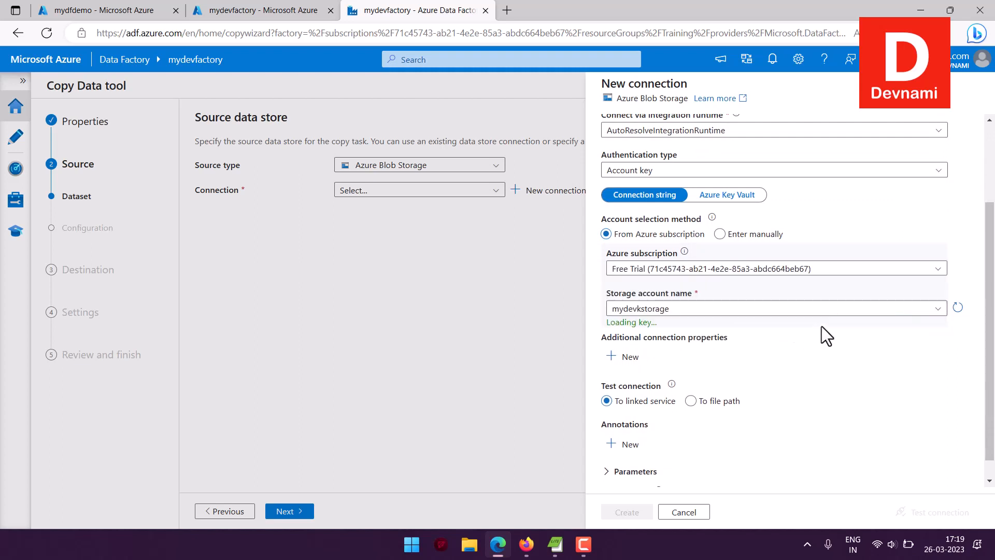
scroll(894, 331, down, 1)
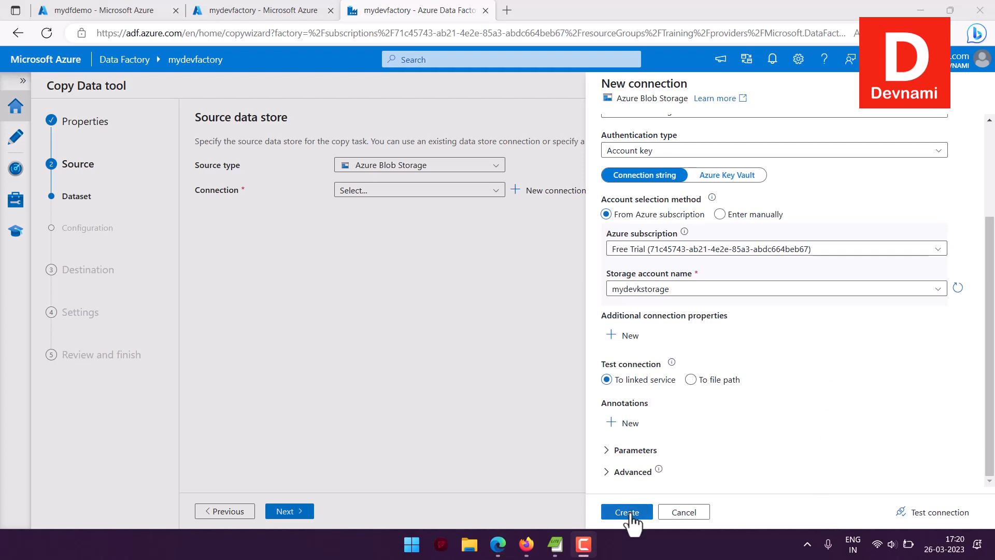
scroll(786, 394, up, 1)
scroll(786, 394, down, 1)
click(625, 512)
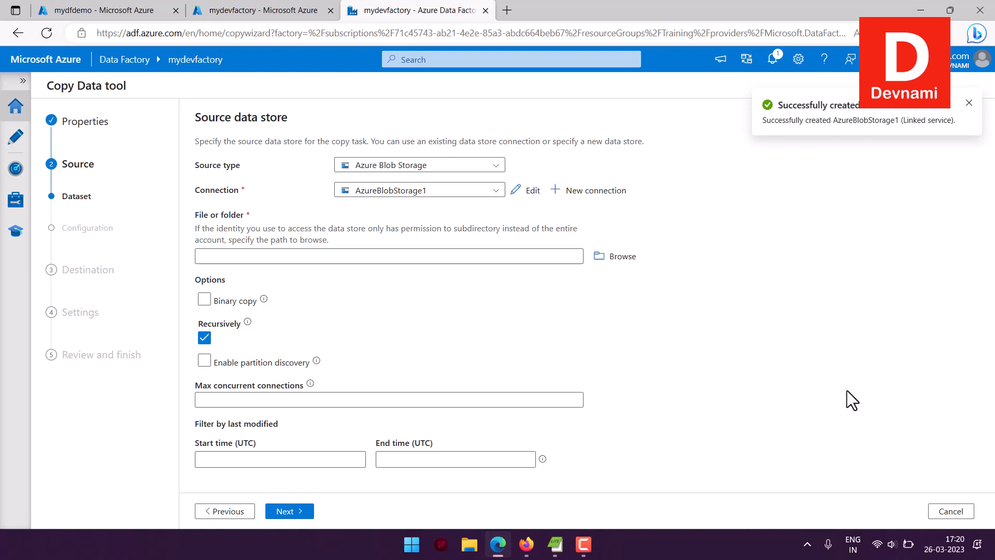
Step: Select homeprice.csv in the mydfdemo container as the copy task's source file
click(614, 257)
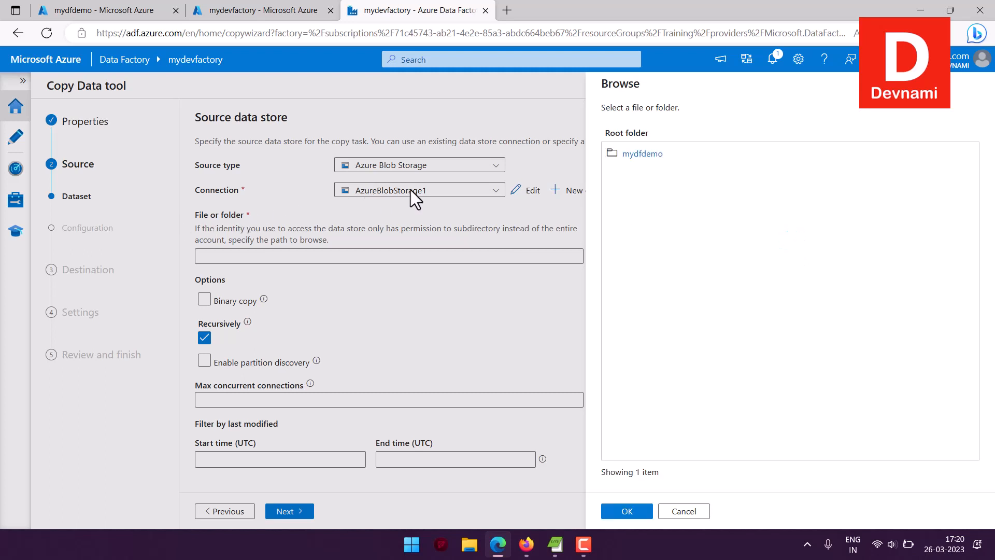
click(643, 154)
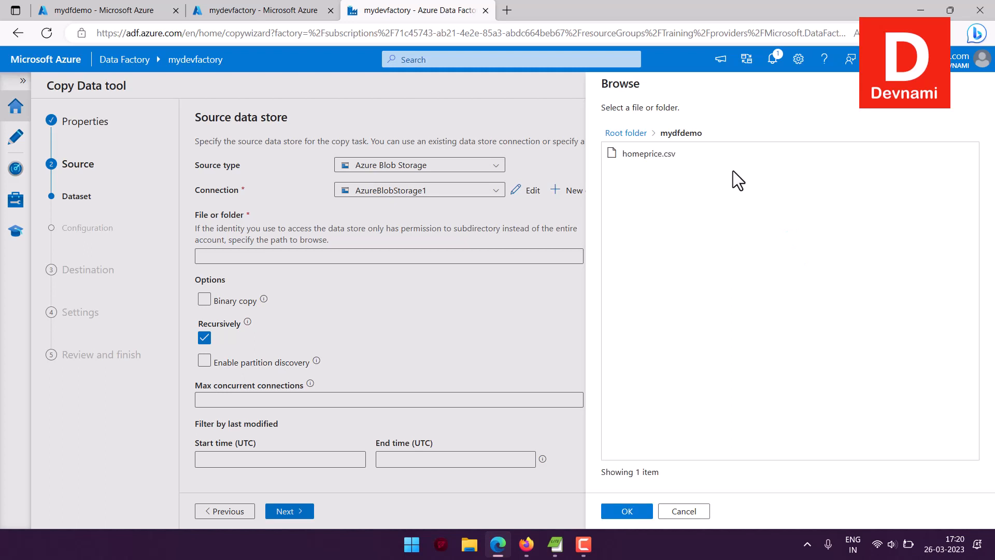
click(645, 158)
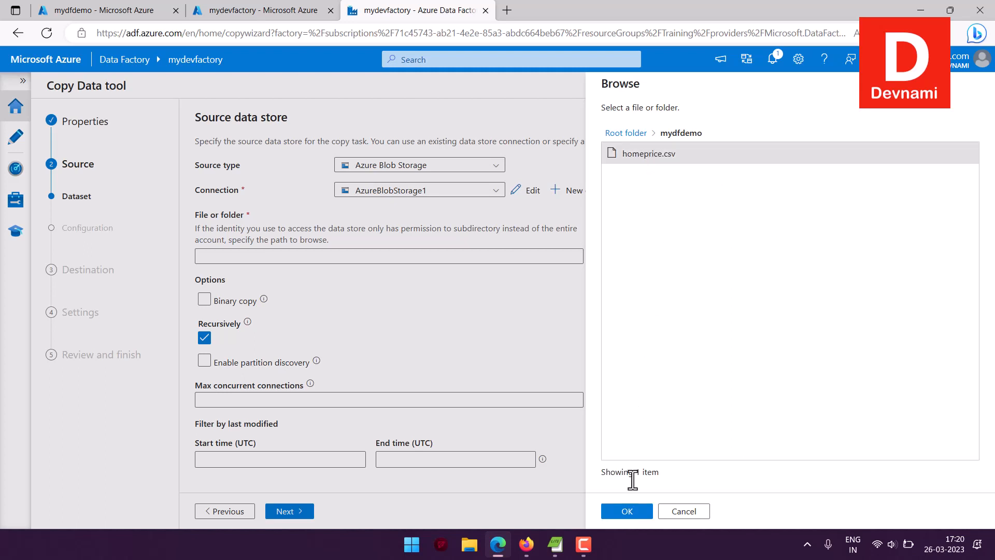
click(627, 512)
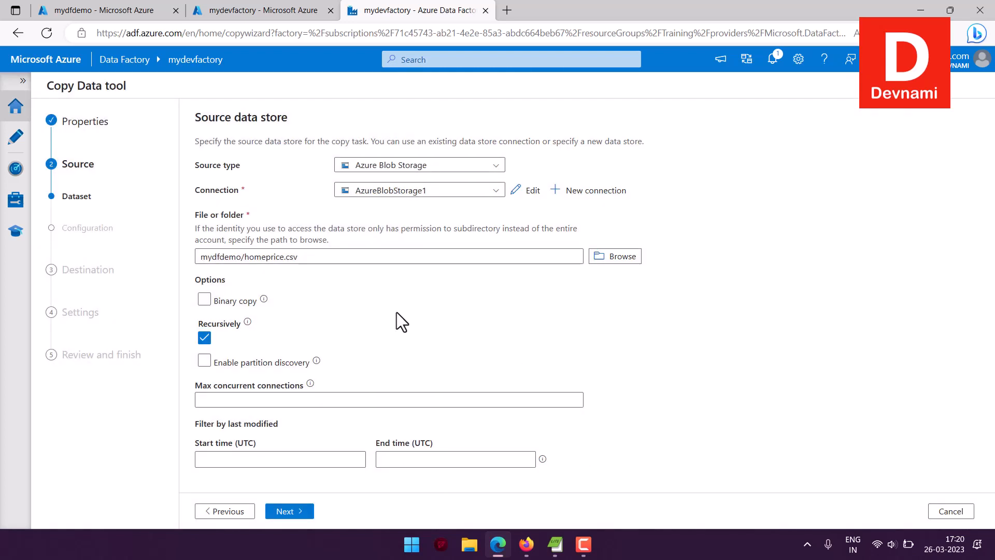
Step: Enable binary copy for the source with compression left at None, and continue to the destination settings
click(248, 302)
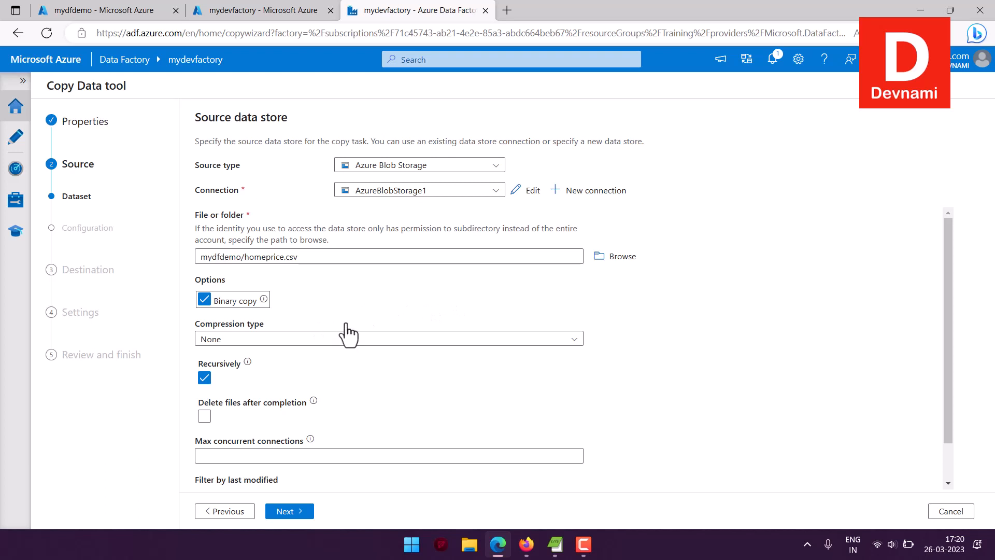
scroll(472, 363, down, 1)
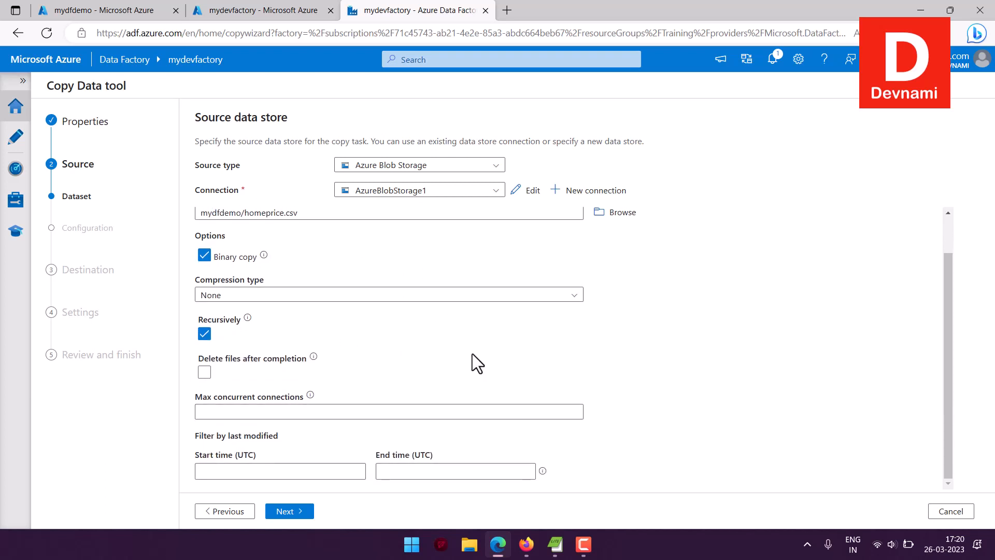
click(304, 513)
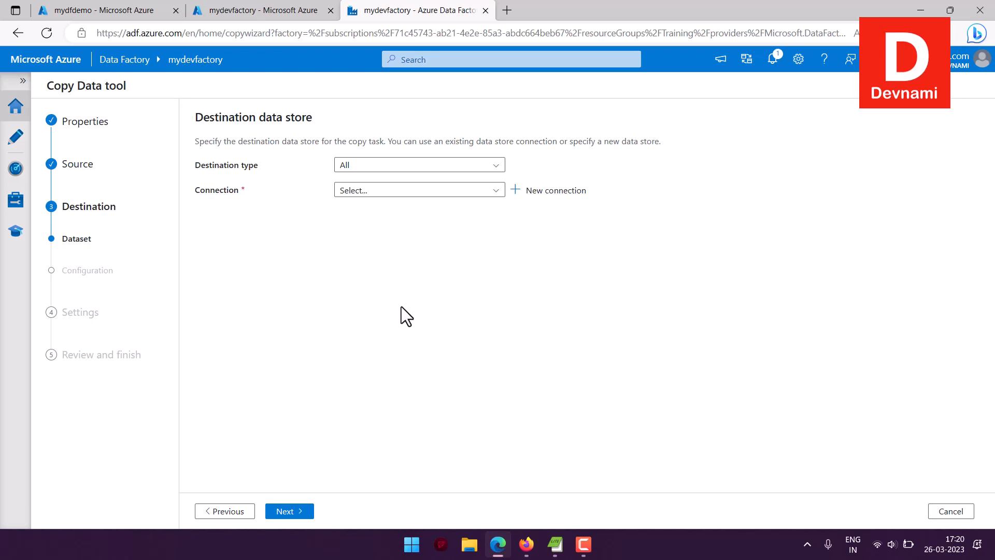
Step: Choose AzureBlobStorage1 as the destination connection and browse its storage for a folder path
click(466, 190)
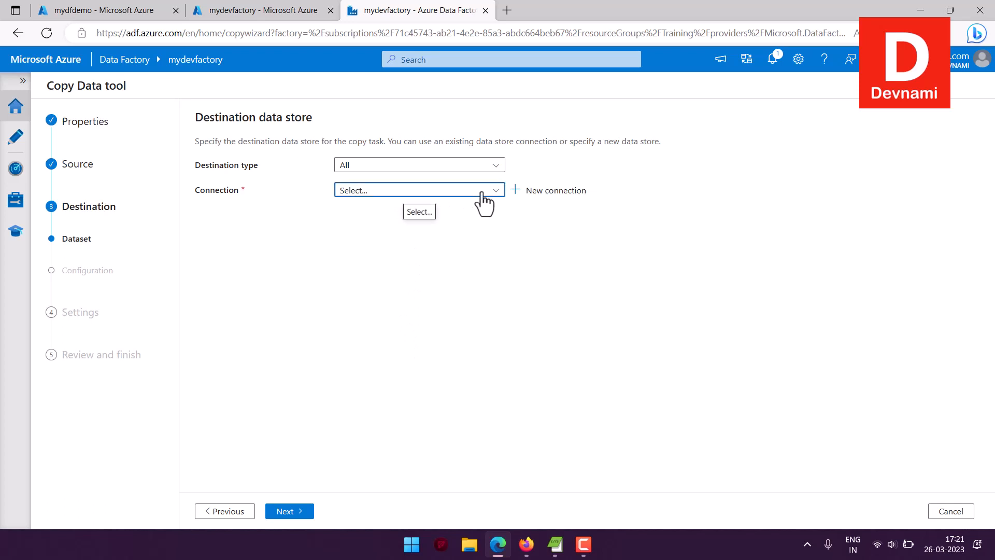
click(417, 252)
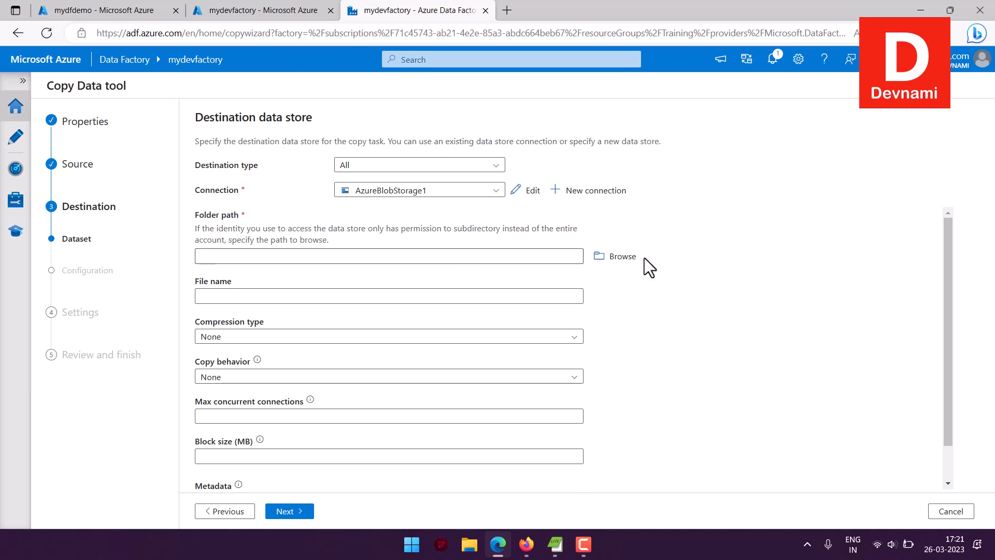
click(630, 256)
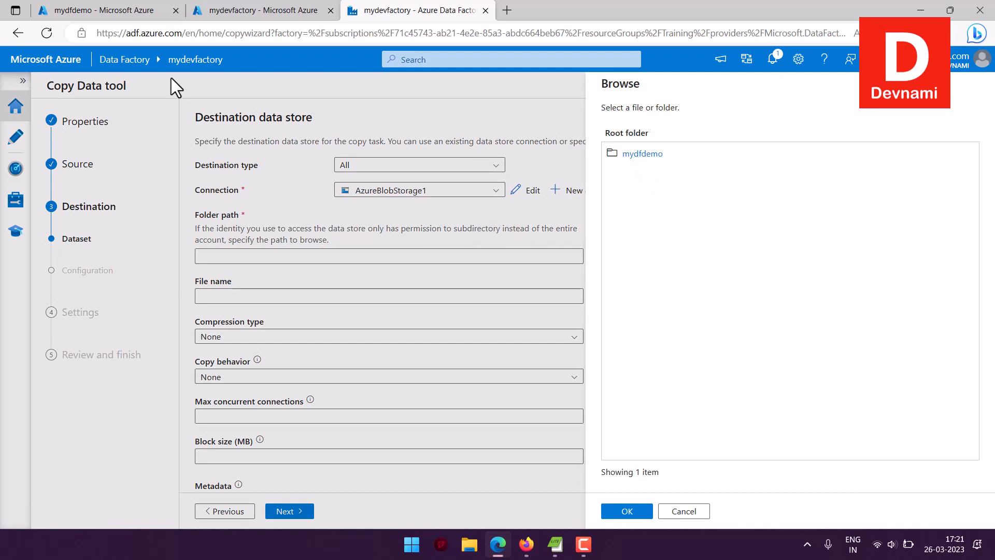
Step: Check the container list of mydevkstorage and the contents of mydfdemo in the Azure portal, and return to the copy task
click(104, 10)
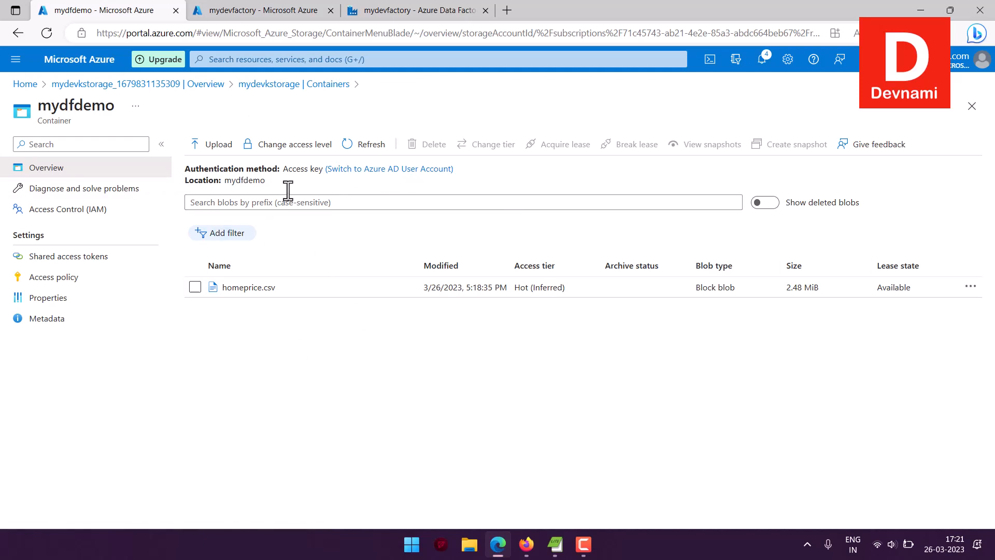
click(290, 85)
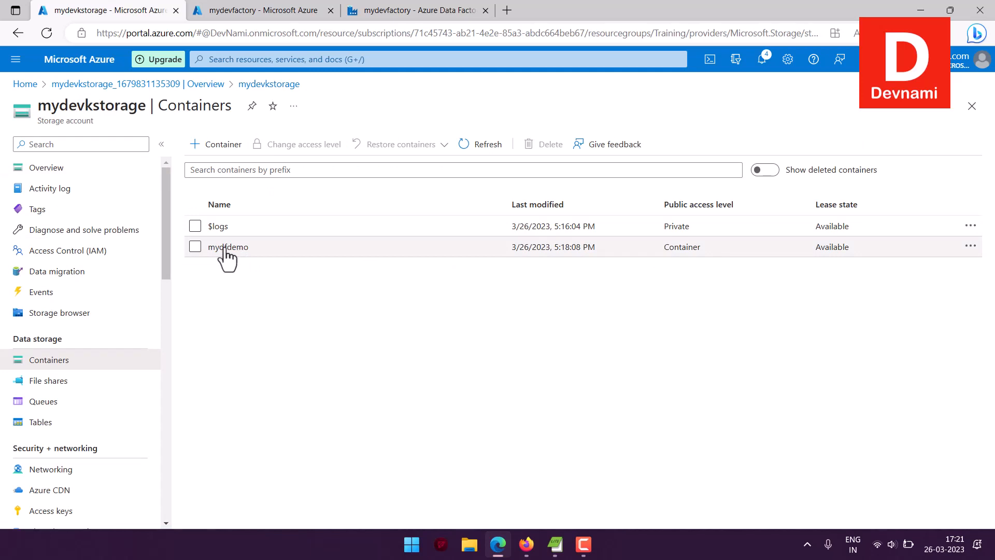
click(240, 248)
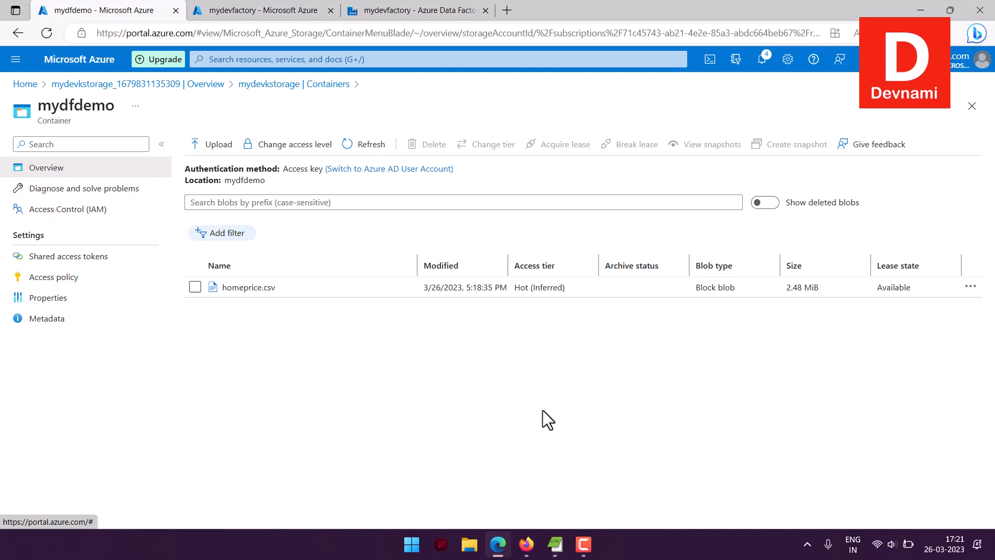
click(388, 18)
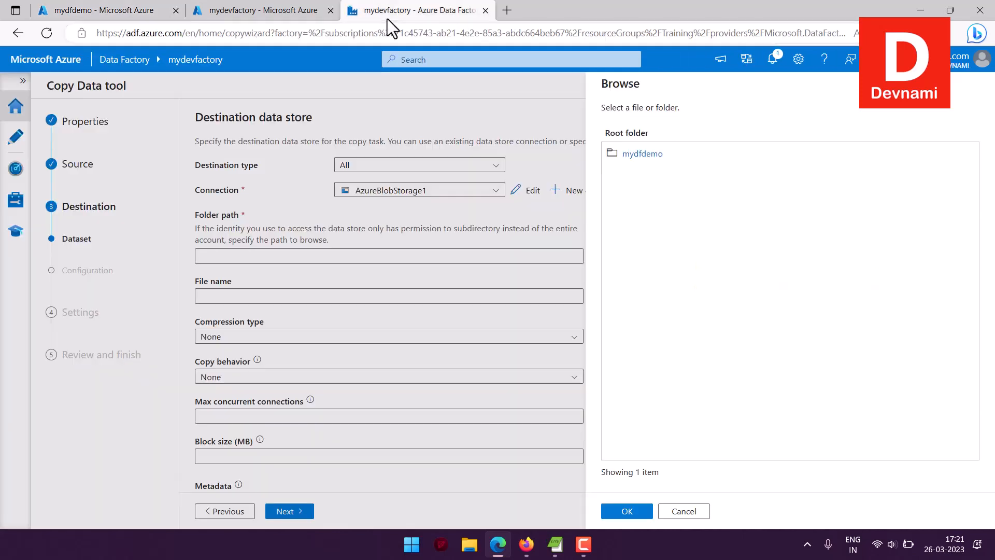
Step: Set the destination folder path to mydfdemo, leave the other destination options at their defaults, and continue to the task settings
double_click(645, 154)
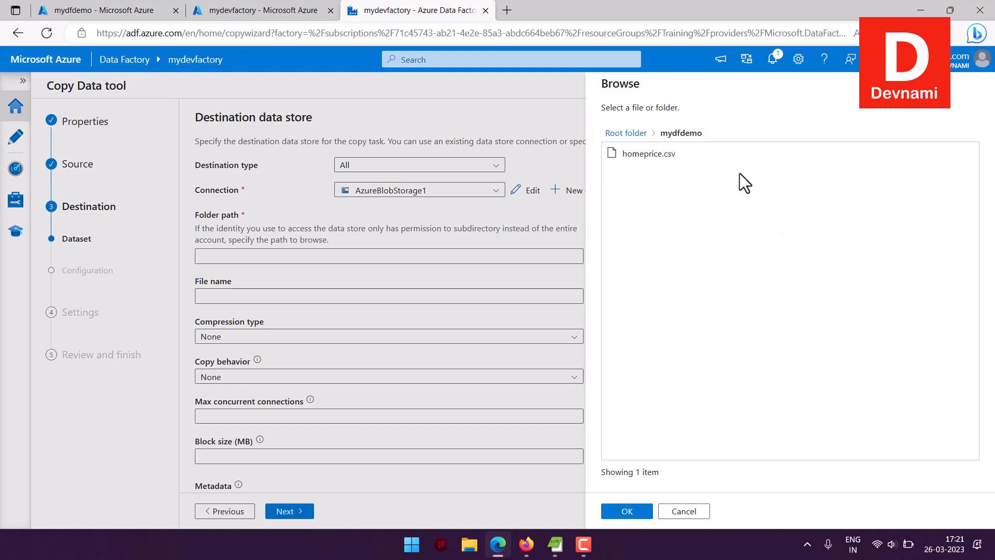
click(627, 515)
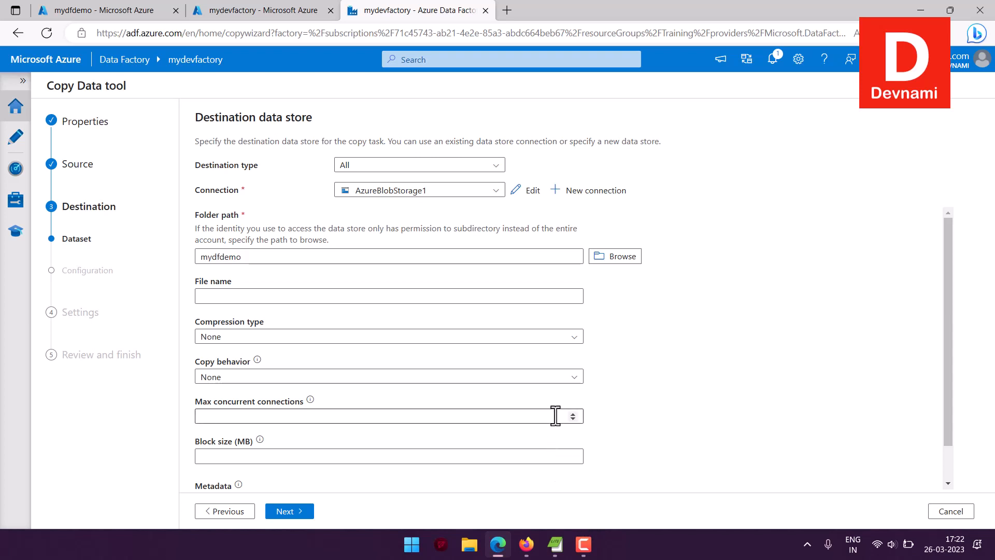
scroll(523, 402, down, 1)
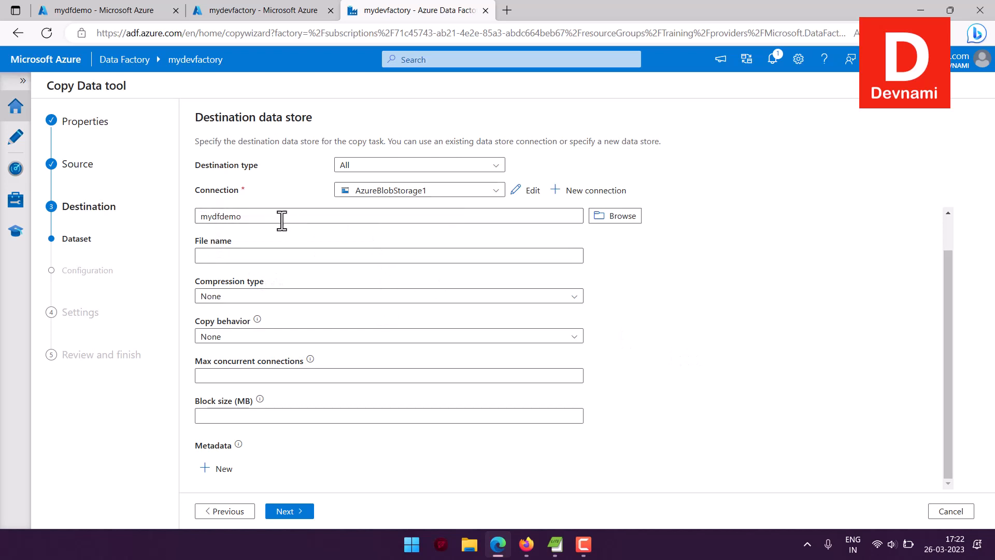
click(289, 508)
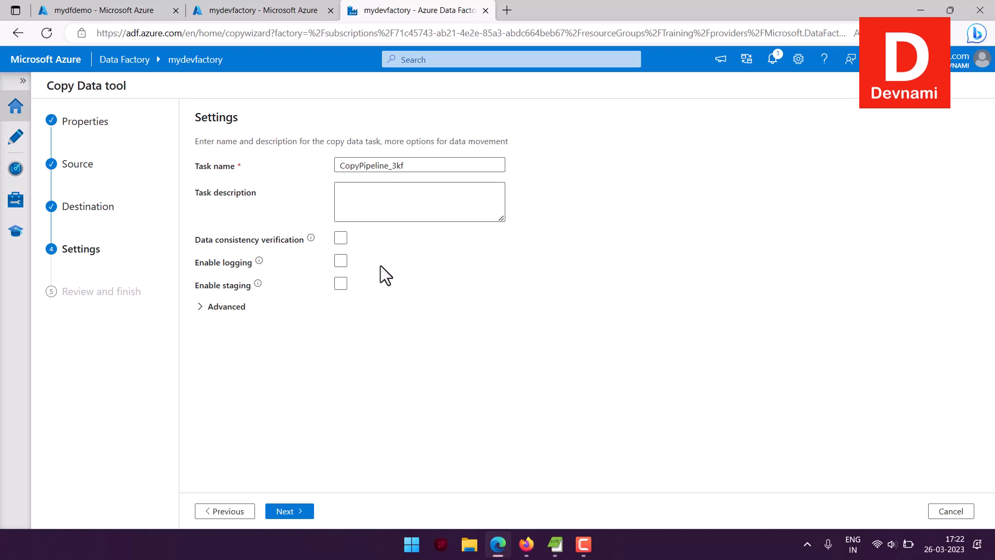
Step: Accept the default task settings, review and deploy the copy pipeline, and finish the Copy Data tool
click(301, 511)
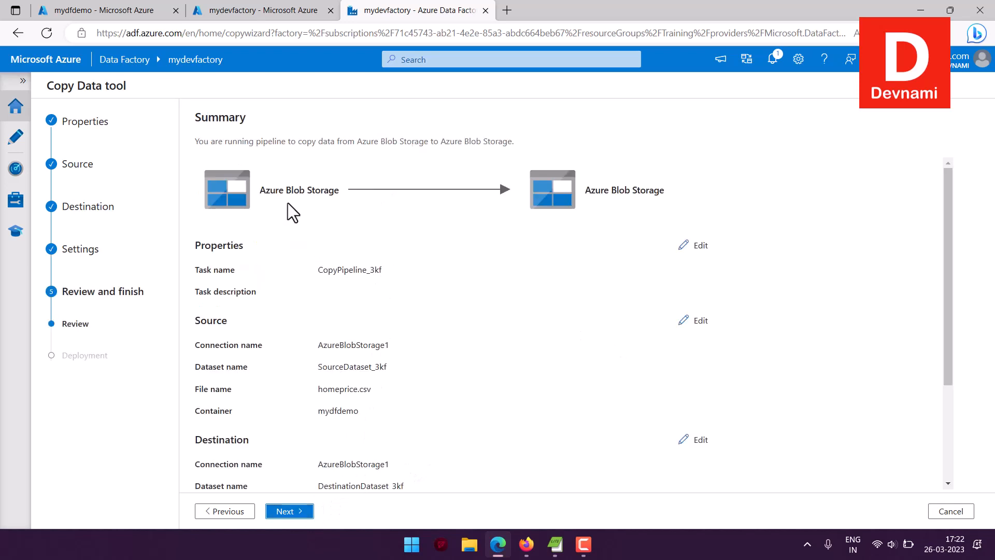
scroll(782, 274, down, 3)
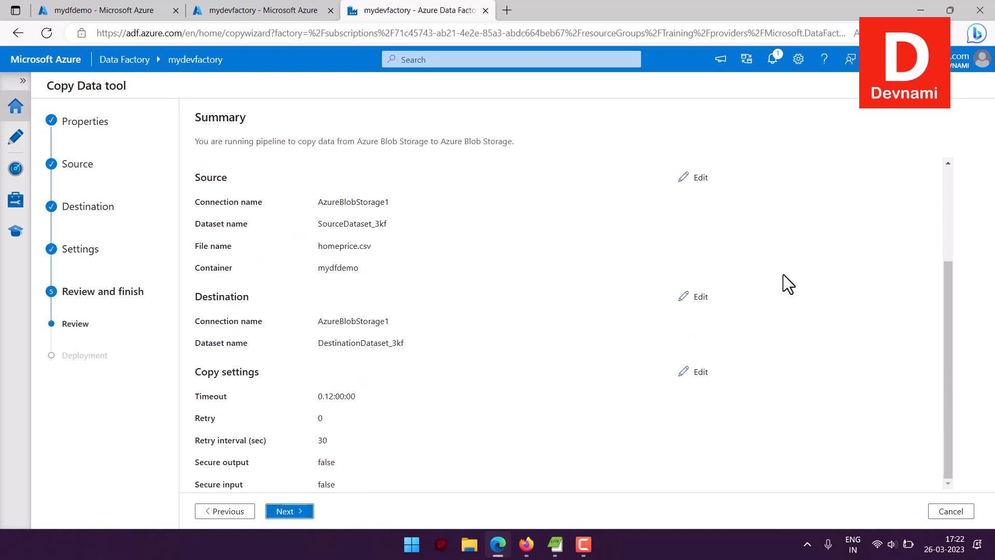
click(289, 511)
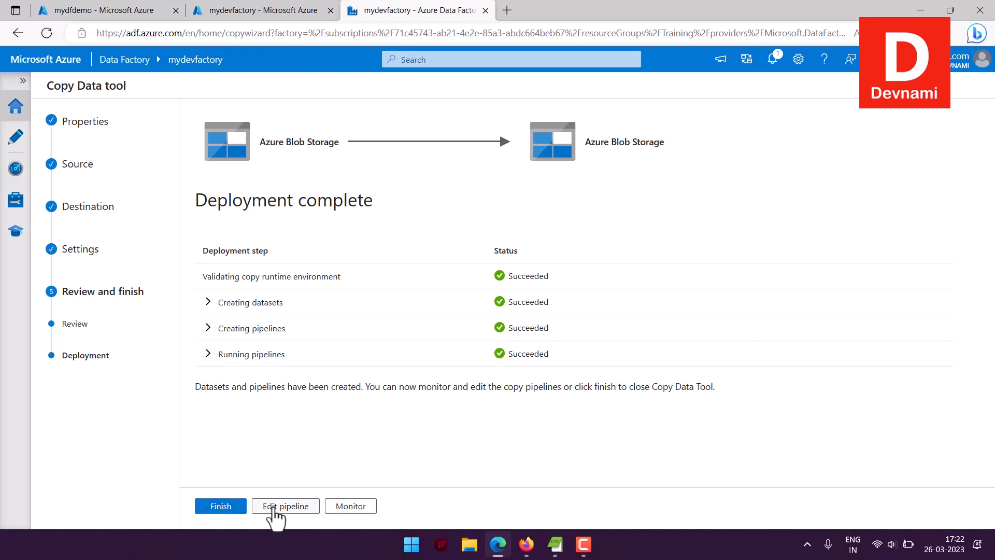
click(231, 513)
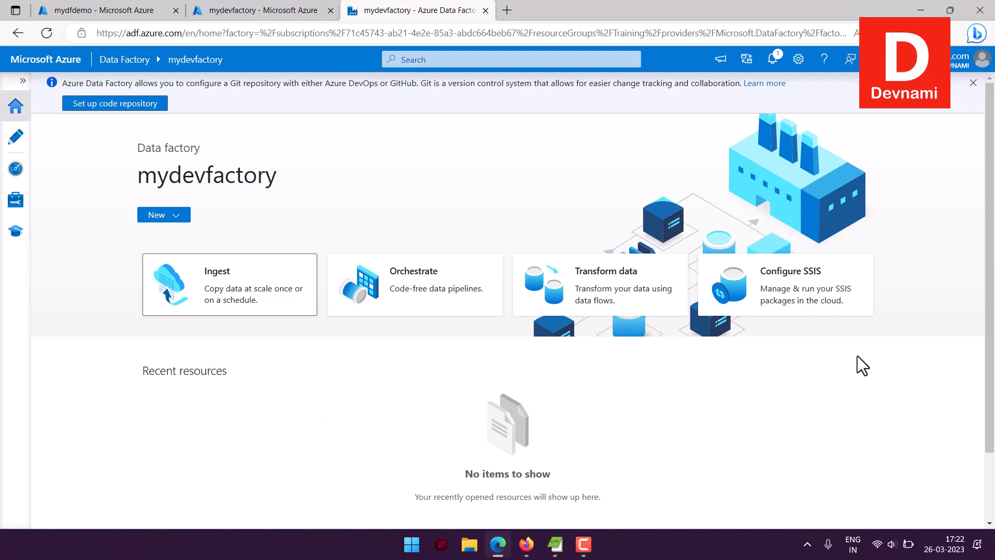
Step: Refresh the monitored pipeline runs and open the copy pipeline's activity runs, dismissing the rerun notice
scroll(918, 306, down, 2)
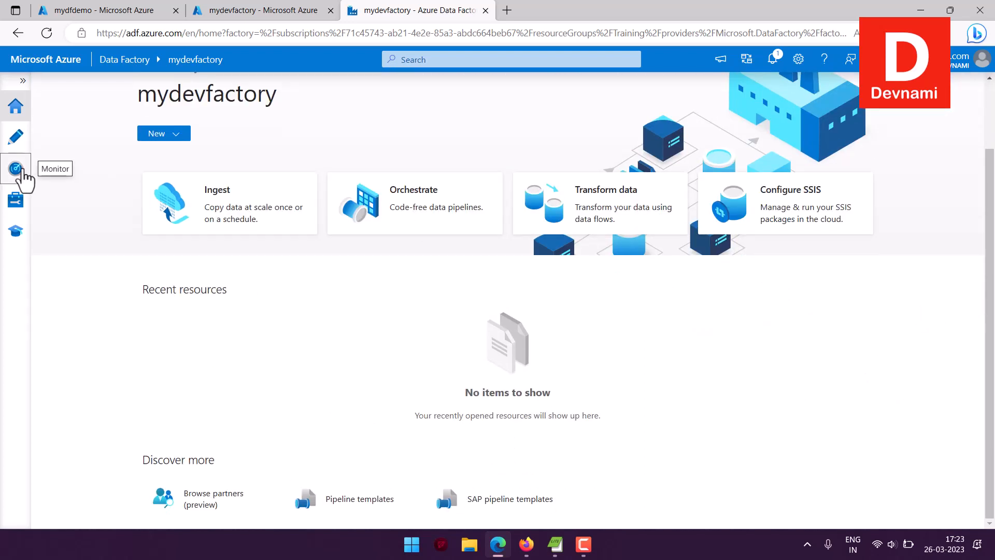
click(17, 171)
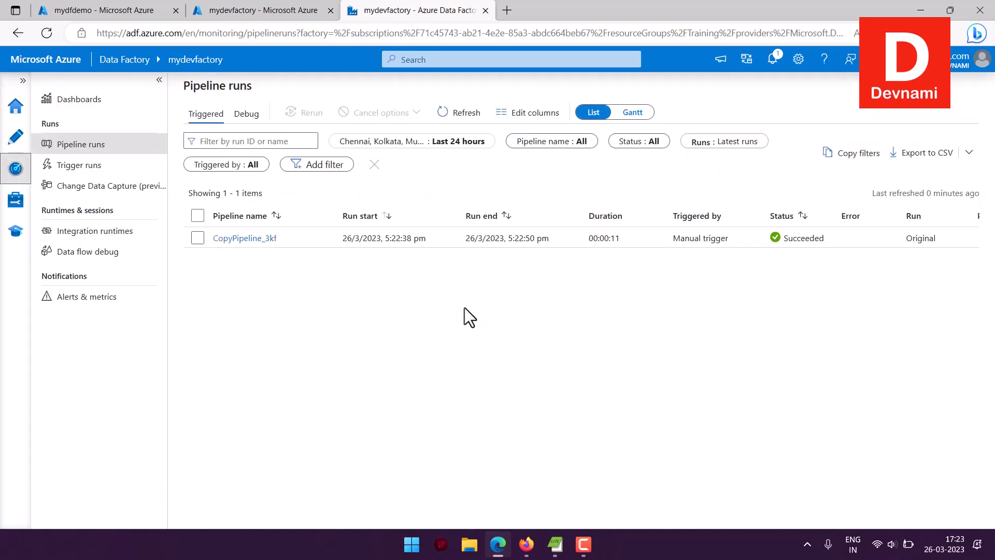
click(456, 114)
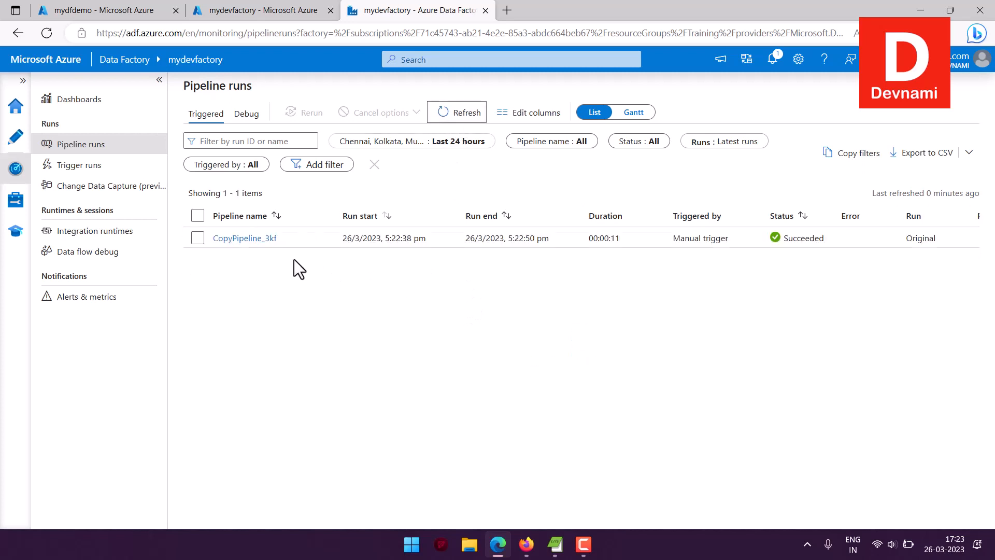
click(244, 238)
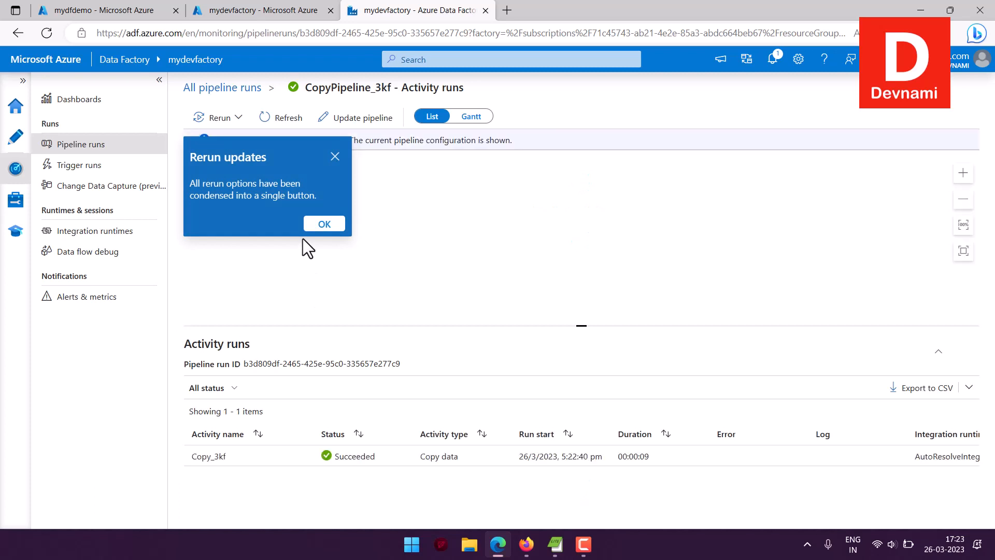
click(323, 224)
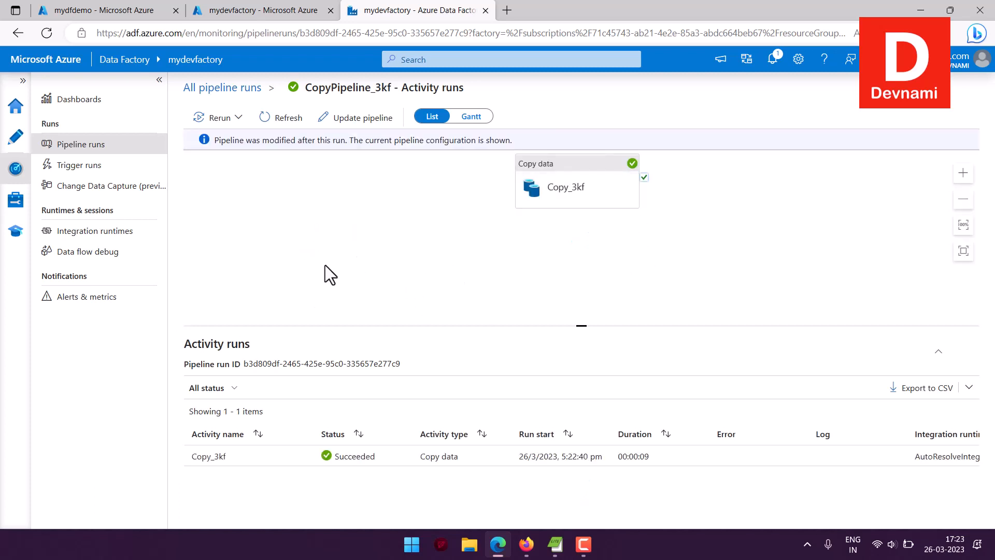